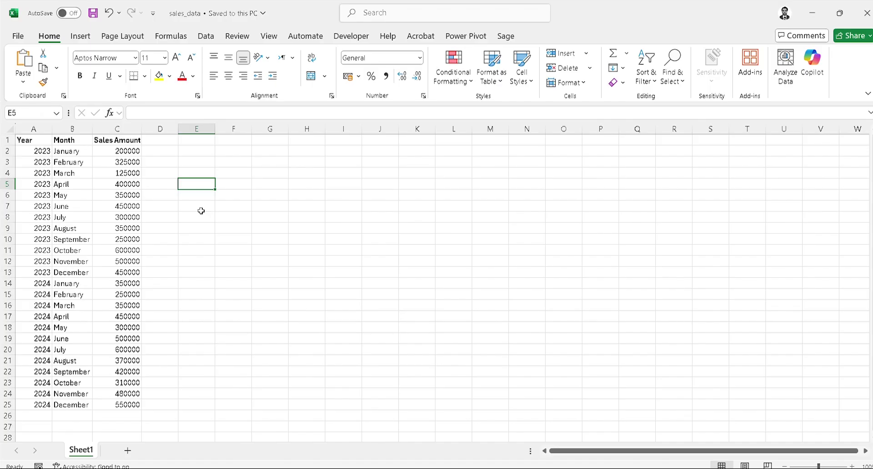
# Examine the Year, Month and Sales Amount columns of the sales_data workbook
pyautogui.click(72, 185)
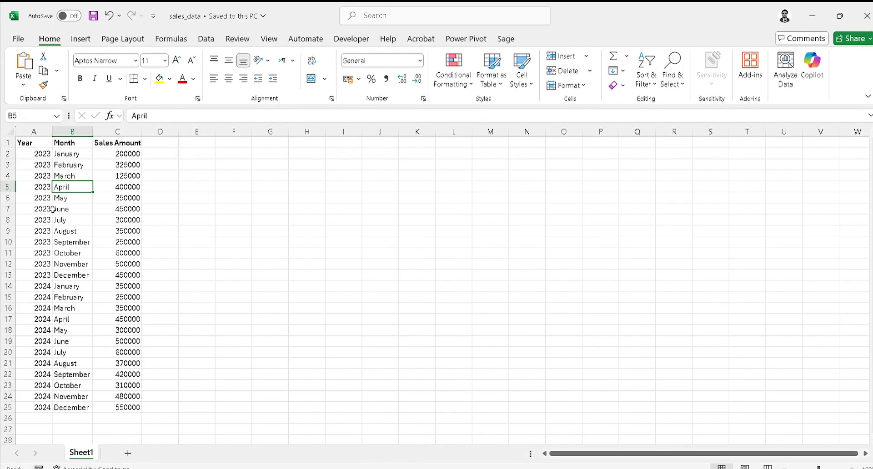
pyautogui.click(36, 132)
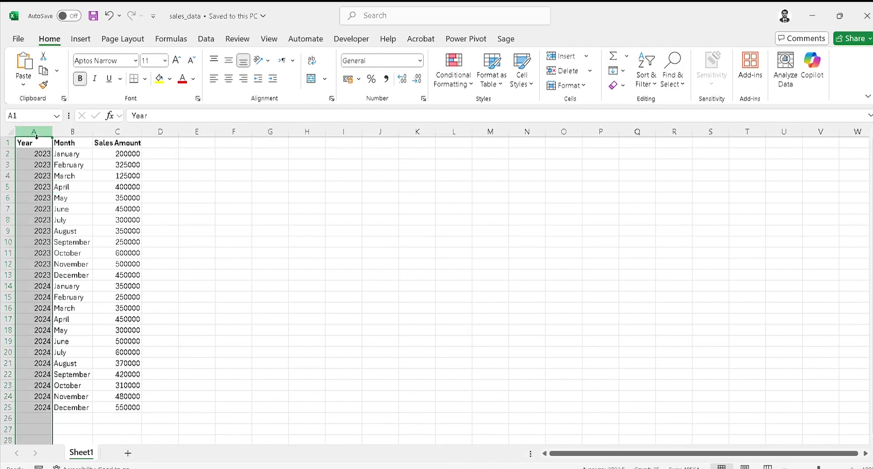
pyautogui.click(72, 132)
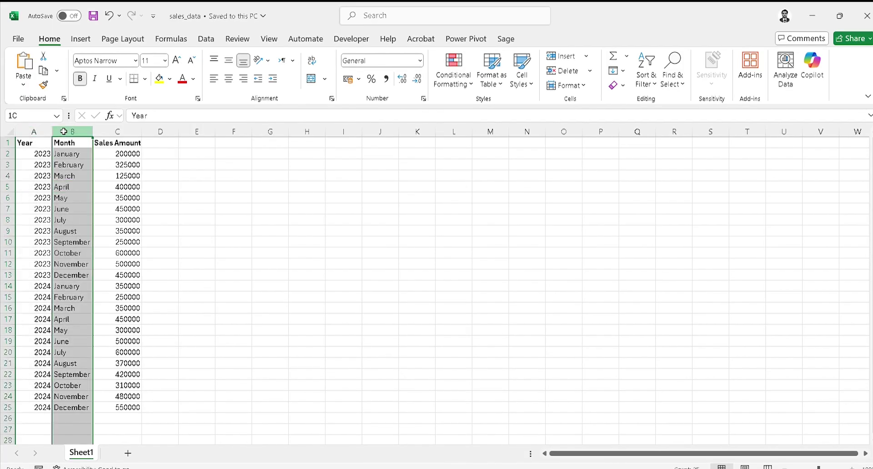
pyautogui.click(118, 132)
pyautogui.click(232, 207)
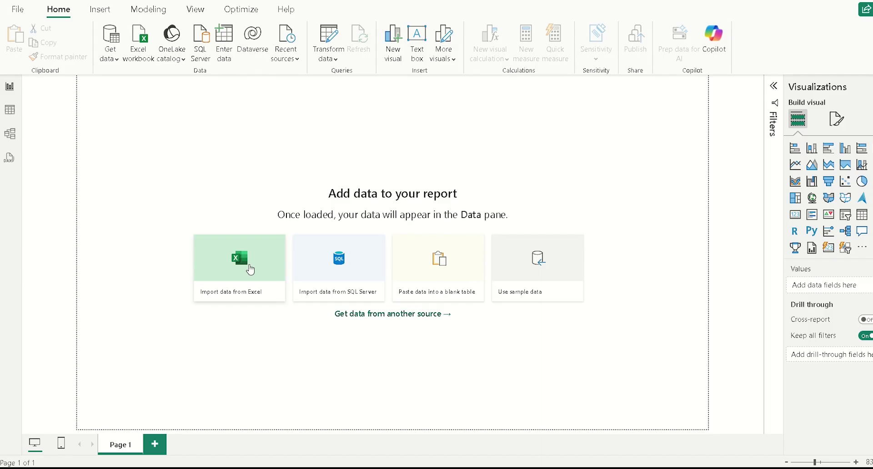
# Switch to Power BI Desktop and load Sheet1 from the sales_data Excel file into the report
pyautogui.click(249, 264)
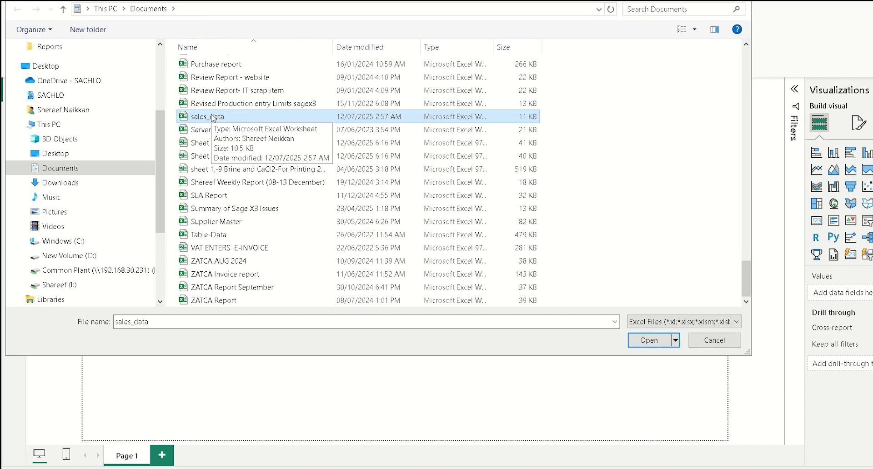
pyautogui.doubleClick(213, 117)
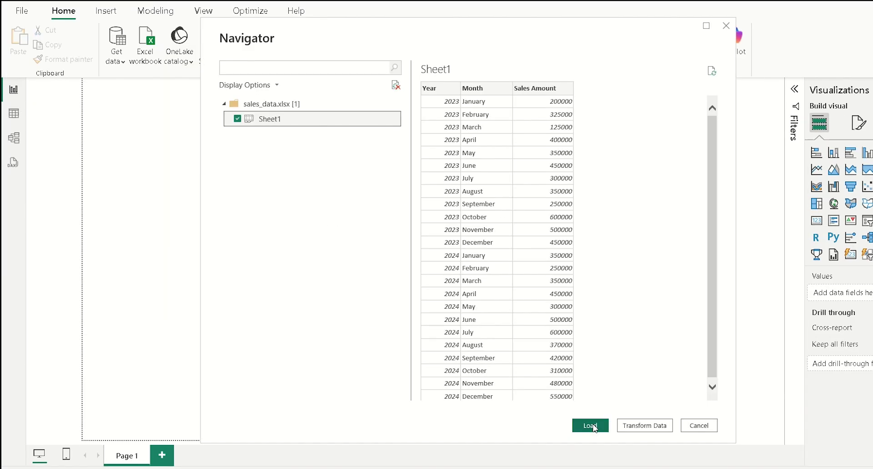
pyautogui.click(592, 427)
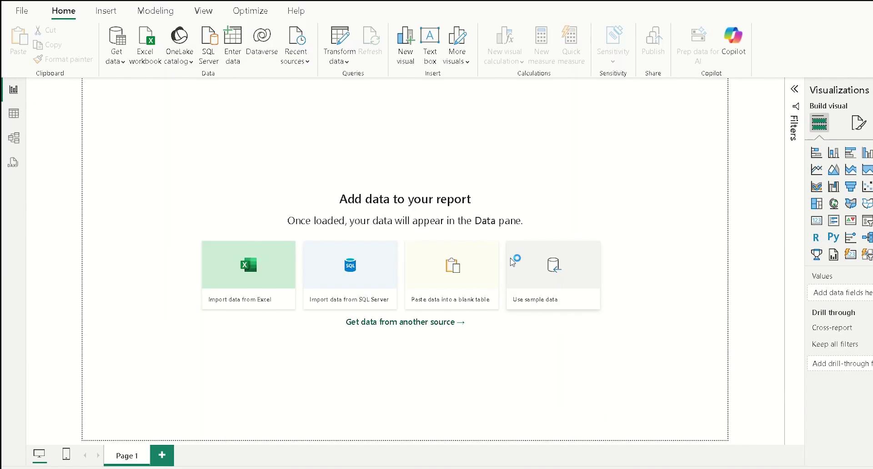
# Show the loaded table data and start a new Sheet1 measure named sum_sales_2023 with a CALCULATE function
pyautogui.click(13, 114)
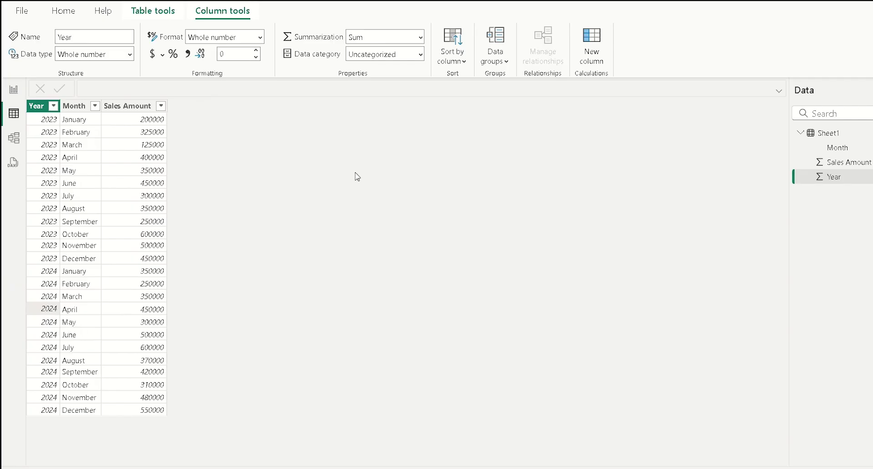
pyautogui.rightClick(824, 133)
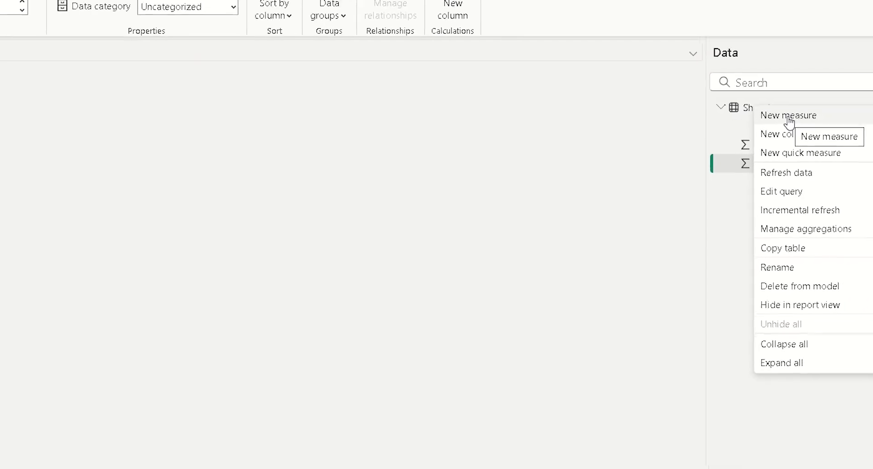
pyautogui.click(782, 82)
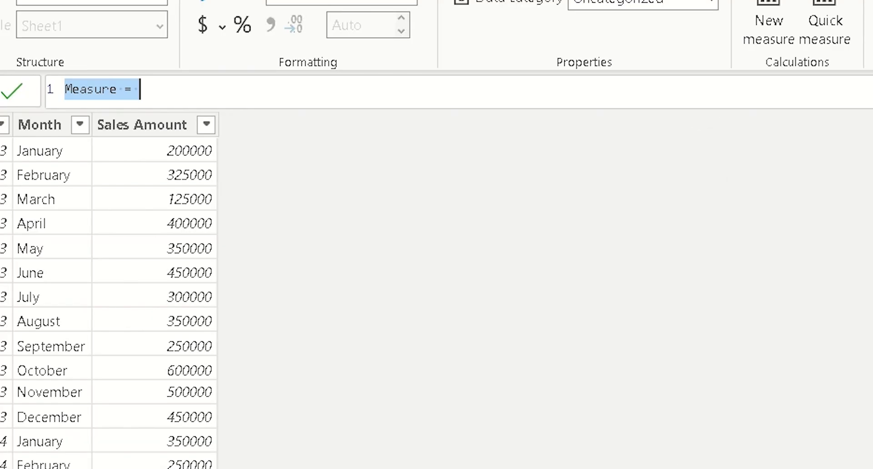
pyautogui.write('sum')
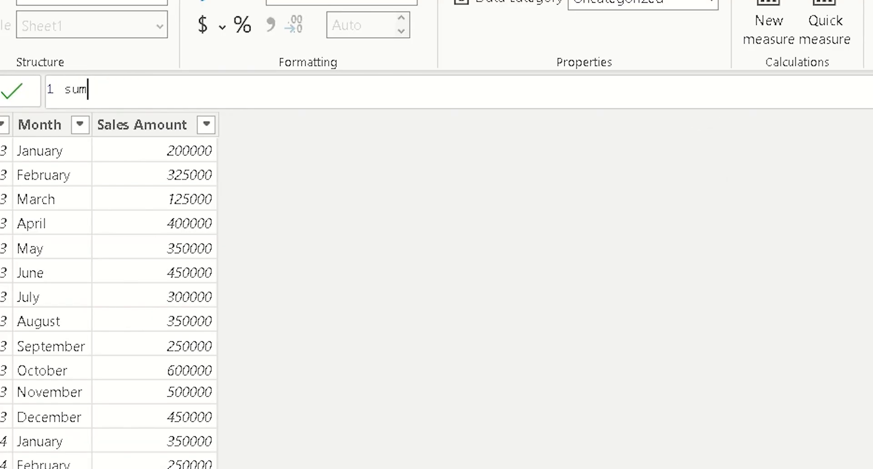
pyautogui.write('_sales_2023')
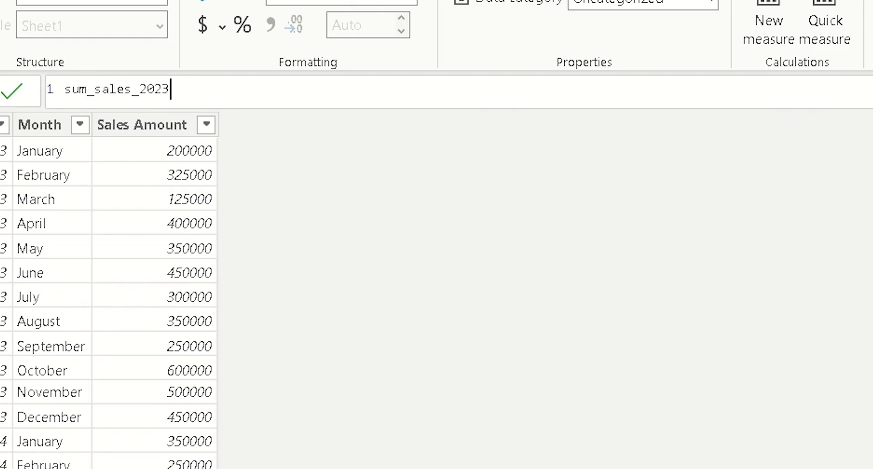
pyautogui.write('= CALCULATE(')
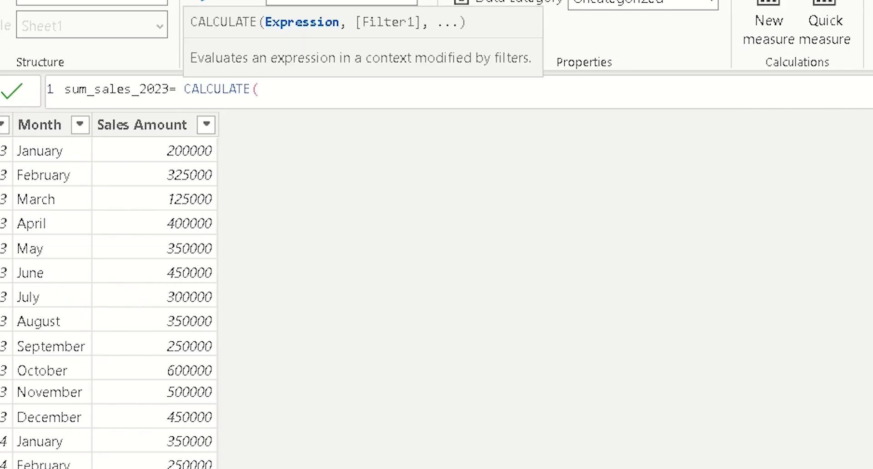
# Enter SUMX(Sheet1,Sheet1[Sales Amount]) as the expression argument of CALCULATE
pyautogui.write('SUM')
pyautogui.press('Down')
pyautogui.press('Down')
pyautogui.press('Down')
pyautogui.press('Tab')
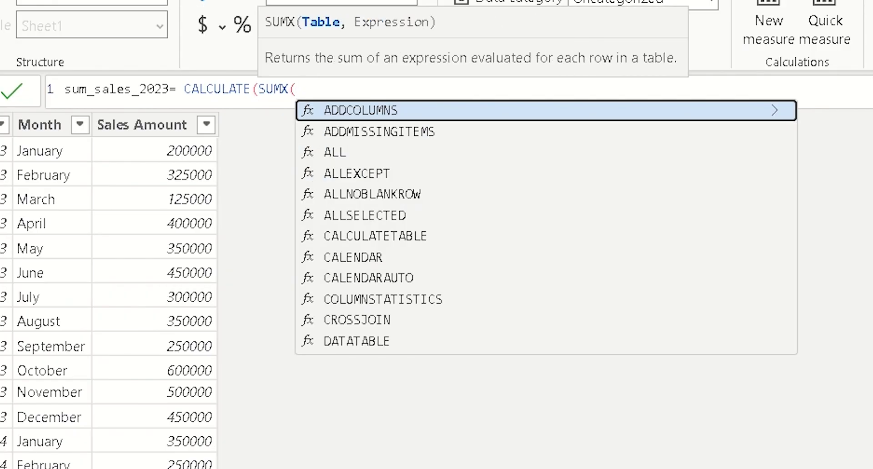
pyautogui.write('SHEET')
pyautogui.press('Tab')
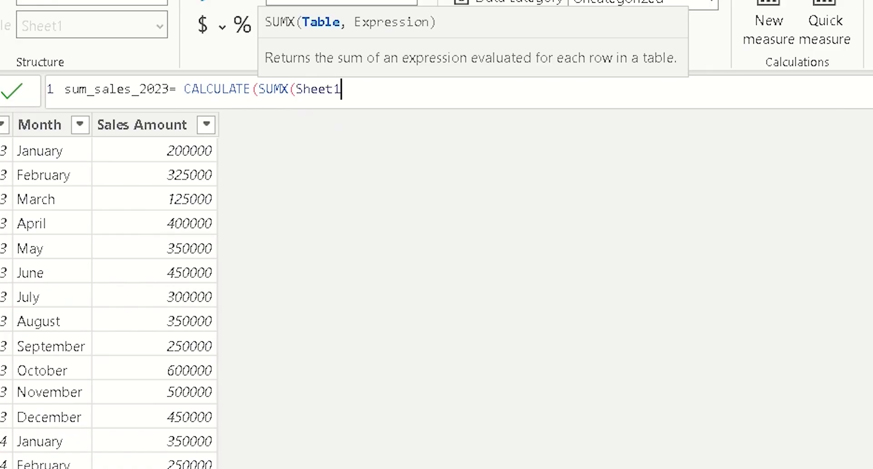
pyautogui.write(',')
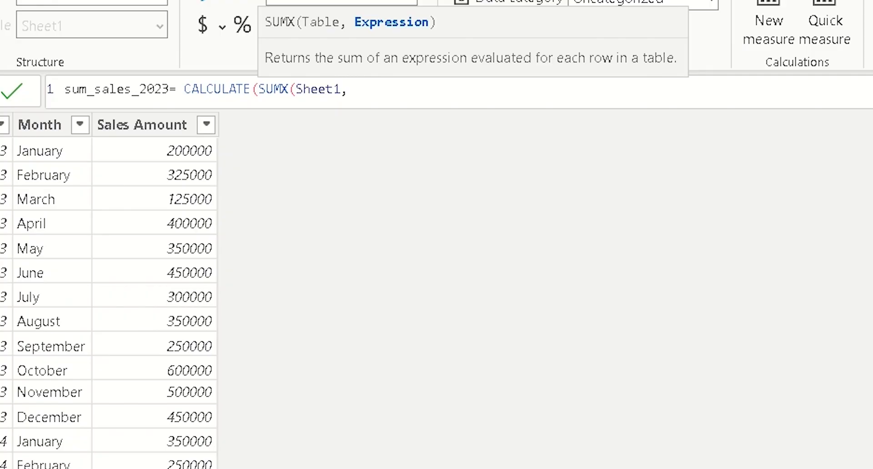
pyautogui.write('SALES')
pyautogui.press('Tab')
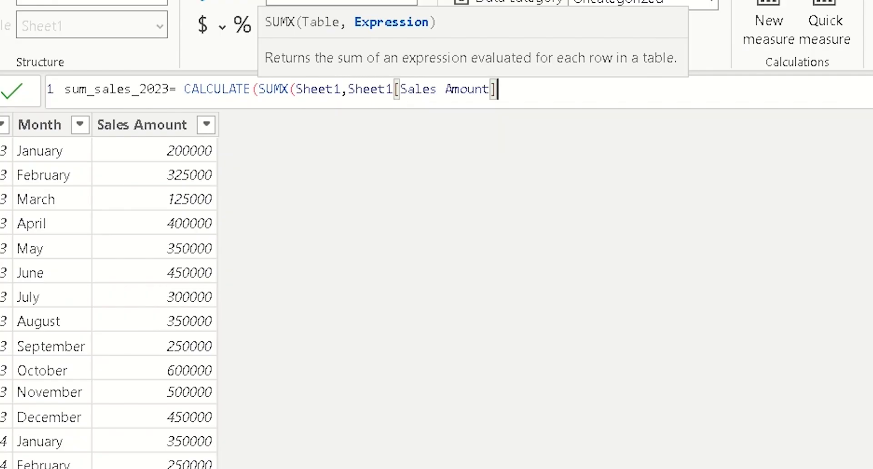
pyautogui.write('),')
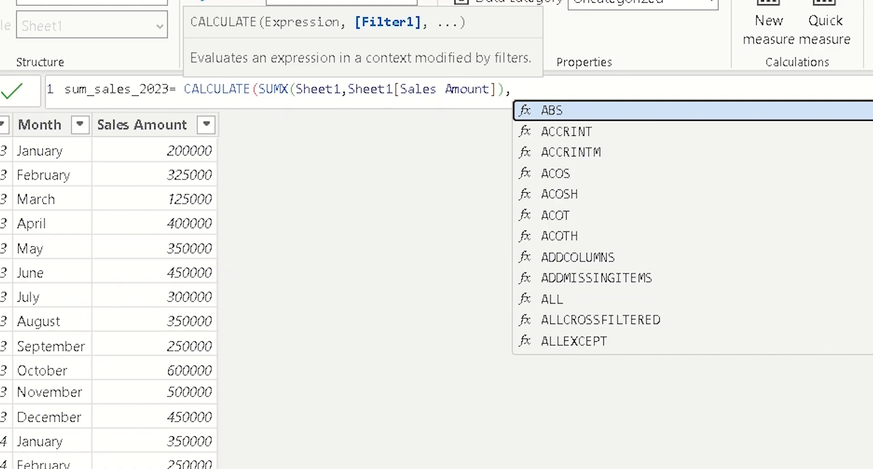
# Add the filter Sheet1[Year]=2023 to the sum_sales_2023 measure's CALCULATE function
pyautogui.write('YEA')
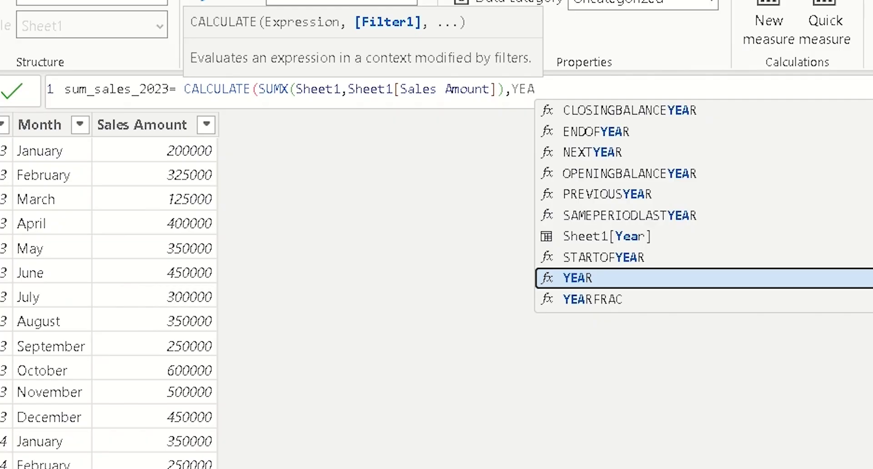
pyautogui.click(616, 238)
pyautogui.write('=2023')
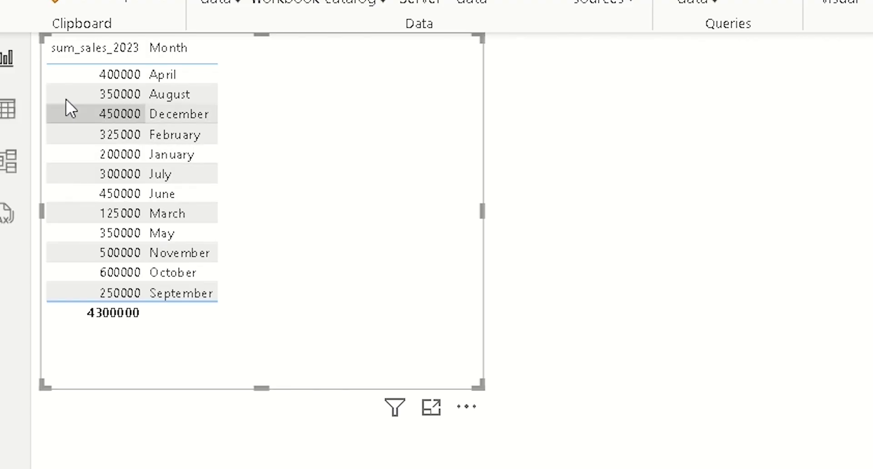
# Create a second measure named sum_sales_2024, reusing the CALCULATE formula with the year filter set to 2024
pyautogui.click(22, 111)
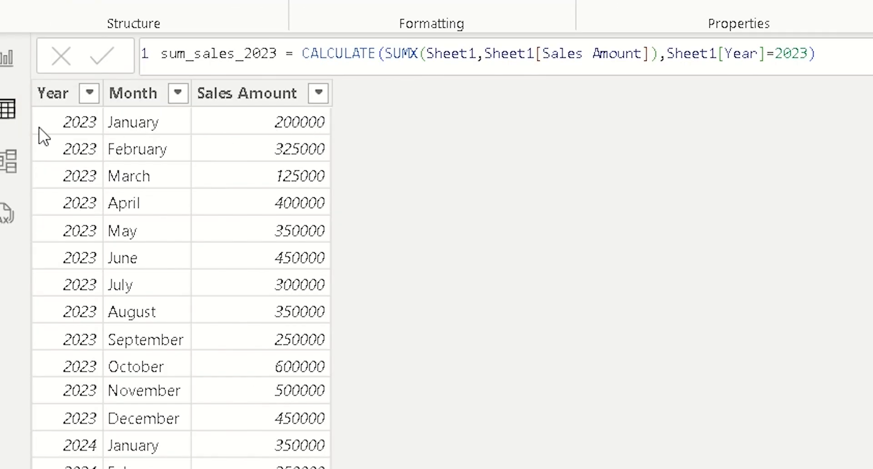
pyautogui.click(6, 59)
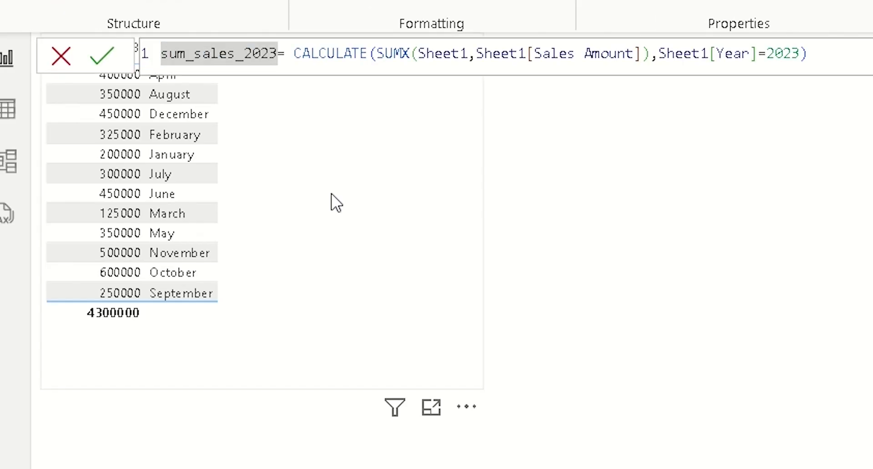
pyautogui.press('BackSpace')
pyautogui.write('4')
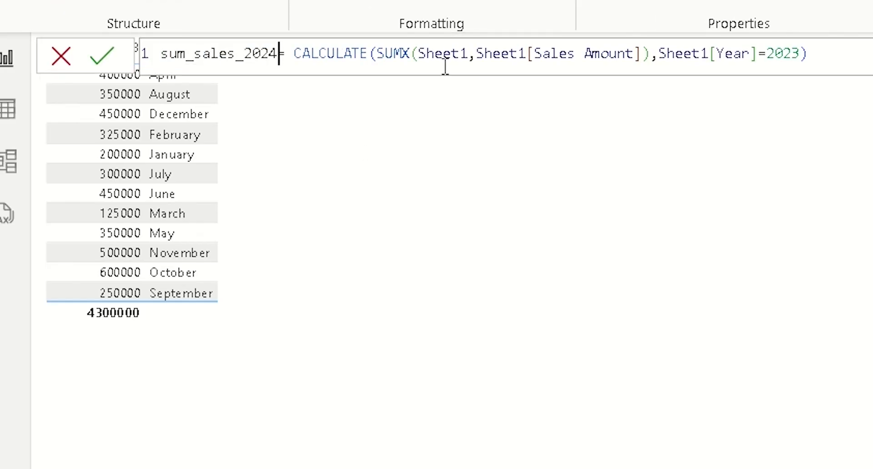
pyautogui.click(807, 58)
pyautogui.press('Left')
pyautogui.hotkey('ctrl', 'shift', 'Left')
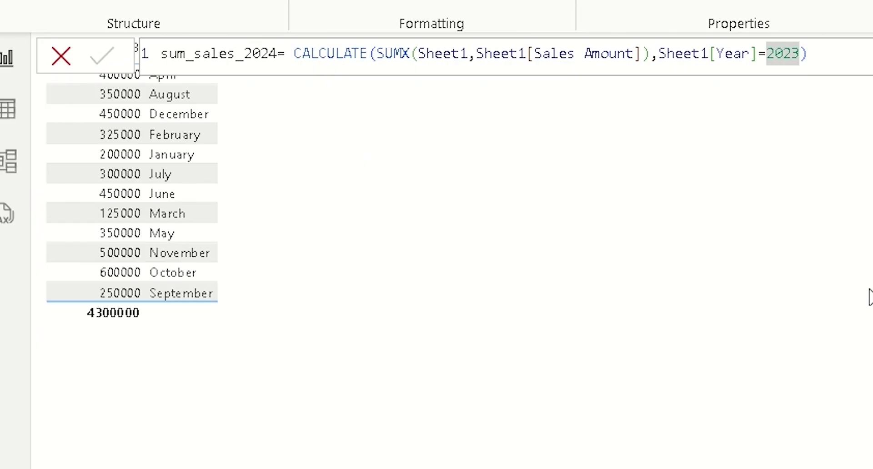
pyautogui.write('2024')
# Define the measure sales_vairiance as [sum_sales_2024]-[sum_sales_2023] and add it to the table visual
pyautogui.click(321, 68)
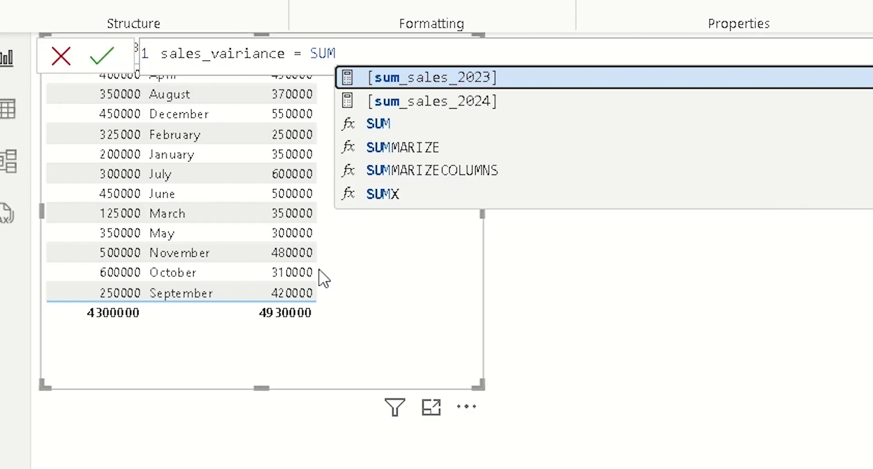
pyautogui.click(418, 99)
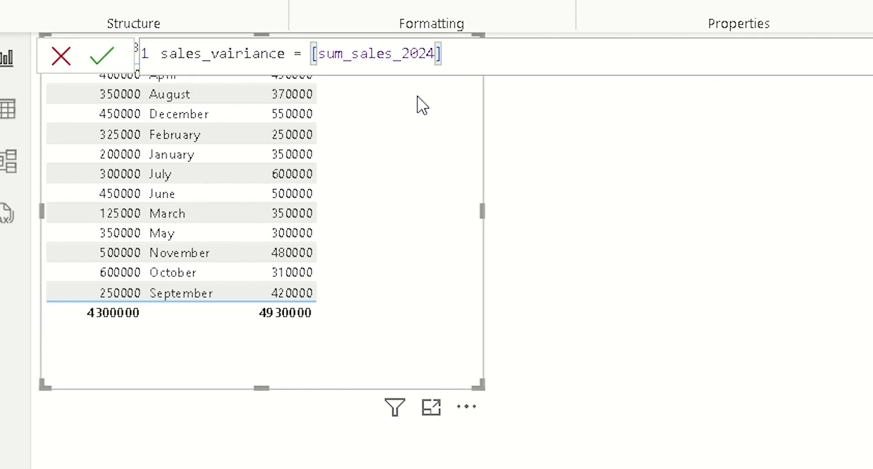
pyautogui.write('-SUM')
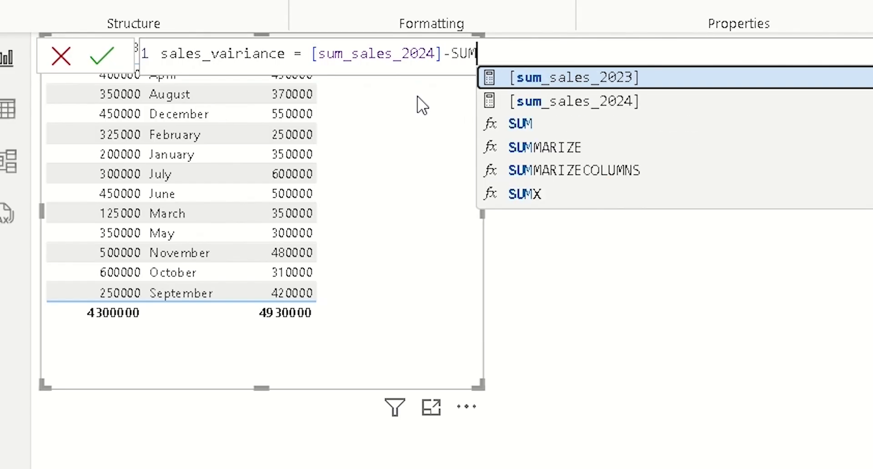
pyautogui.click(569, 76)
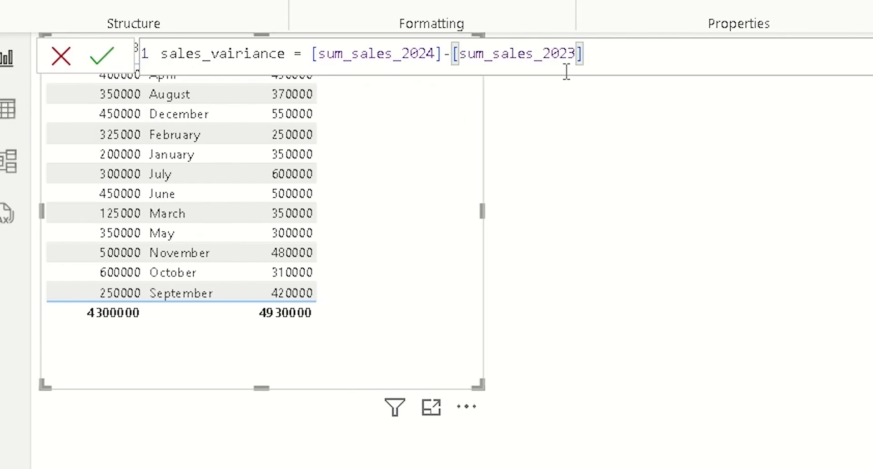
pyautogui.press('Return')
pyautogui.moveTo(868, 245); pyautogui.dragTo(344, 153)
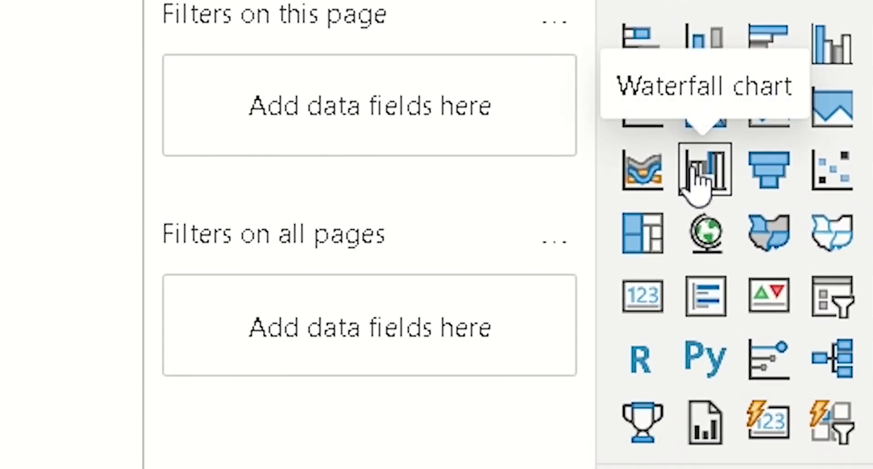
# Insert a waterfall chart with Month as category and sales_vairiance on the Y-axis, and enlarge it on the page
pyautogui.click(696, 184)
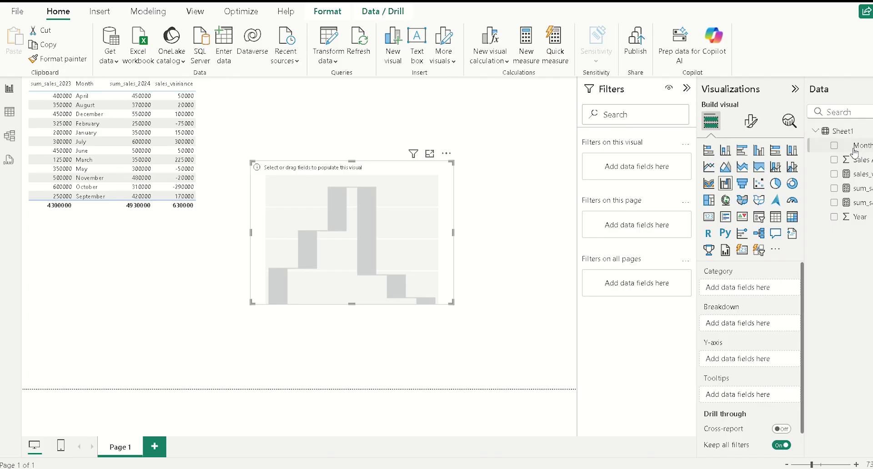
pyautogui.moveTo(861, 149); pyautogui.dragTo(756, 290)
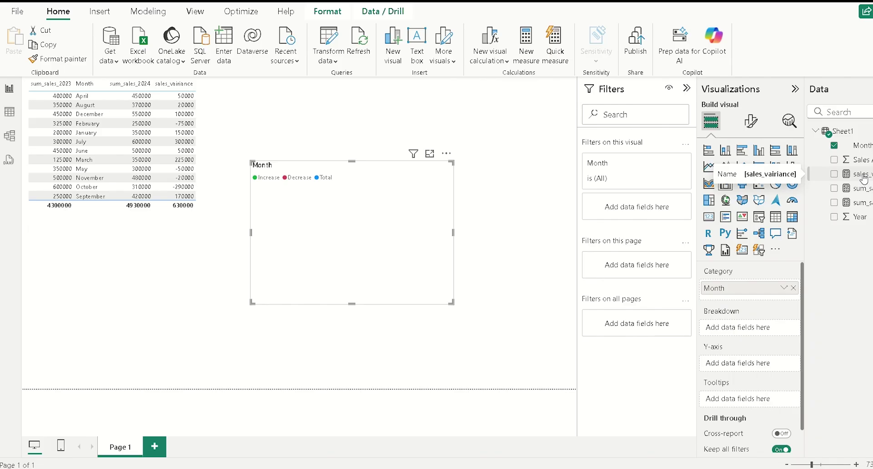
pyautogui.moveTo(864, 178); pyautogui.dragTo(759, 369)
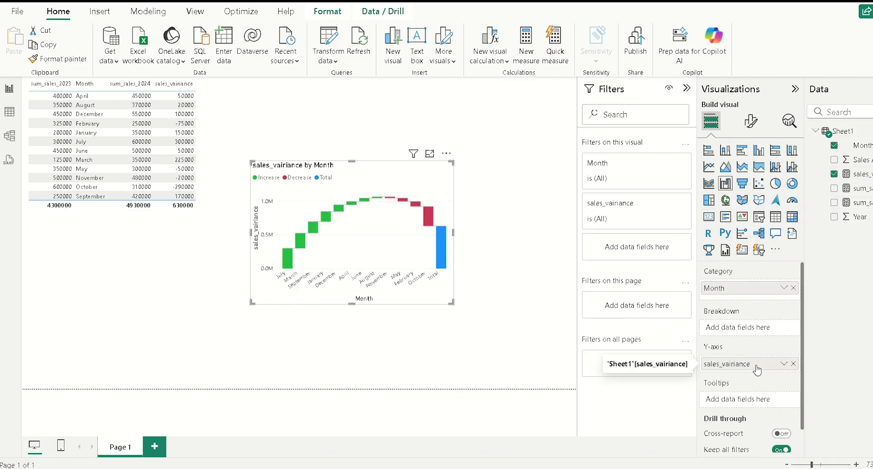
pyautogui.moveTo(256, 305); pyautogui.dragTo(94, 357)
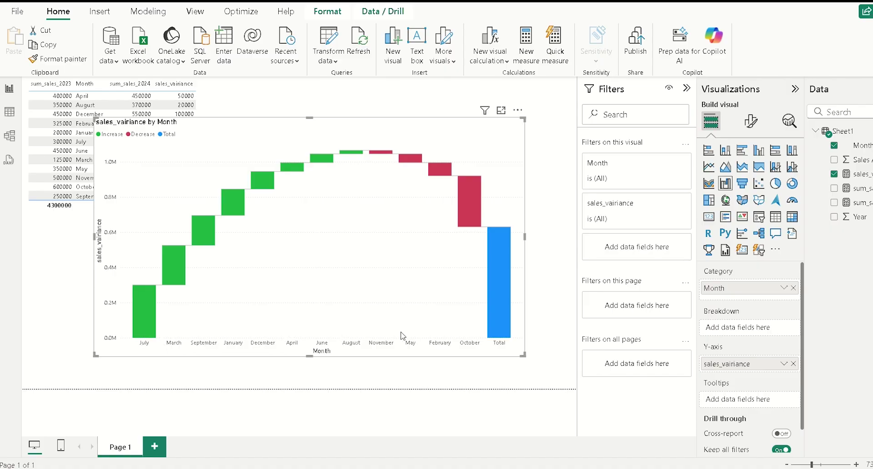
# Switch to the table view of Sheet1 and add a calculated column named month_number
pyautogui.click(8, 113)
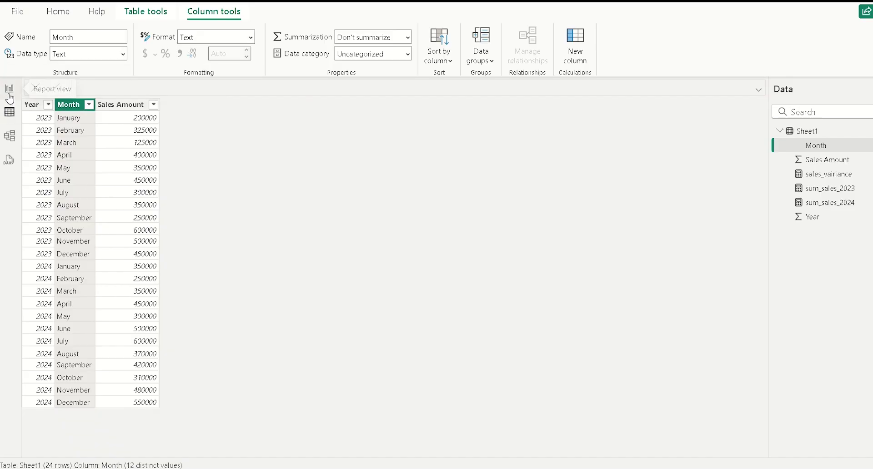
pyautogui.click(9, 88)
pyautogui.click(58, 12)
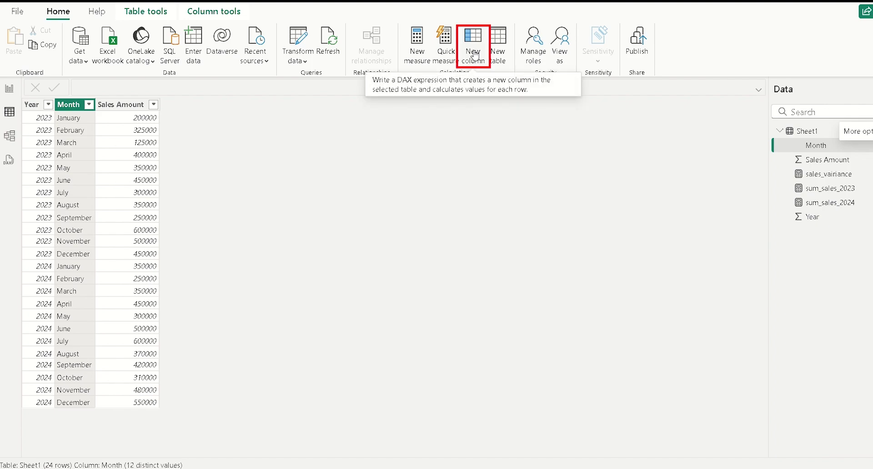
pyautogui.click(474, 55)
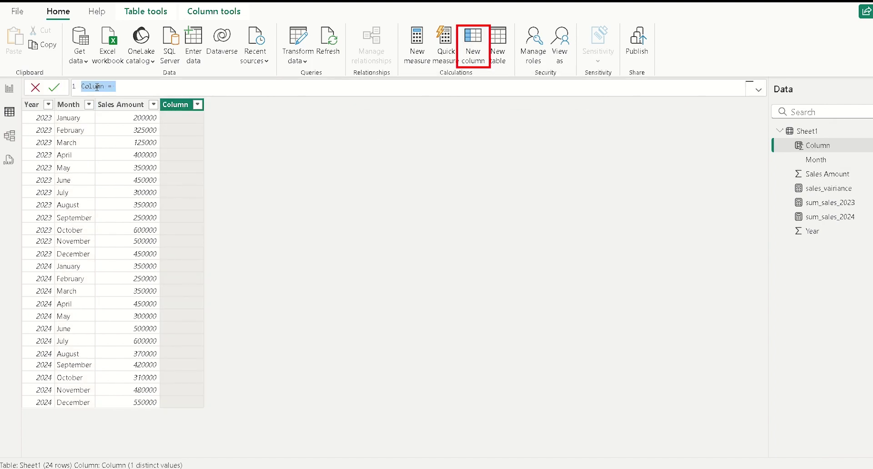
pyautogui.doubleClick(97, 87)
pyautogui.write('month_number')
pyautogui.click(153, 87)
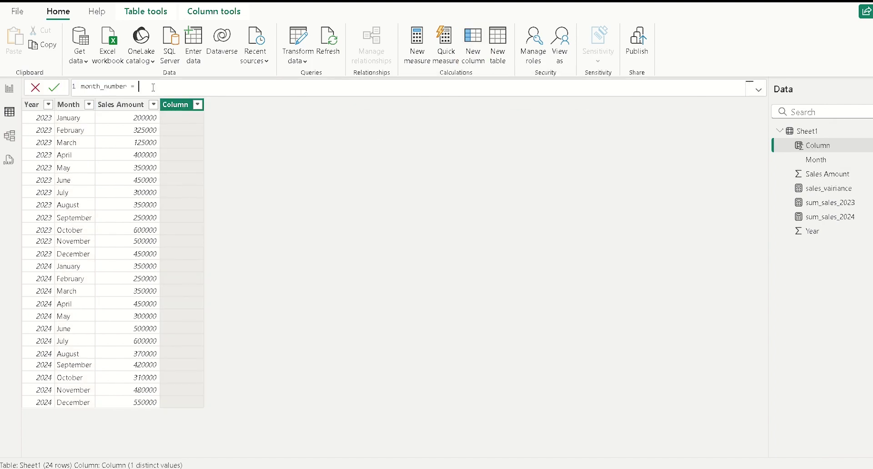
# Start the month_number formula with a SWITCH function that evaluates Sheet1[Month]
pyautogui.write('SWI')
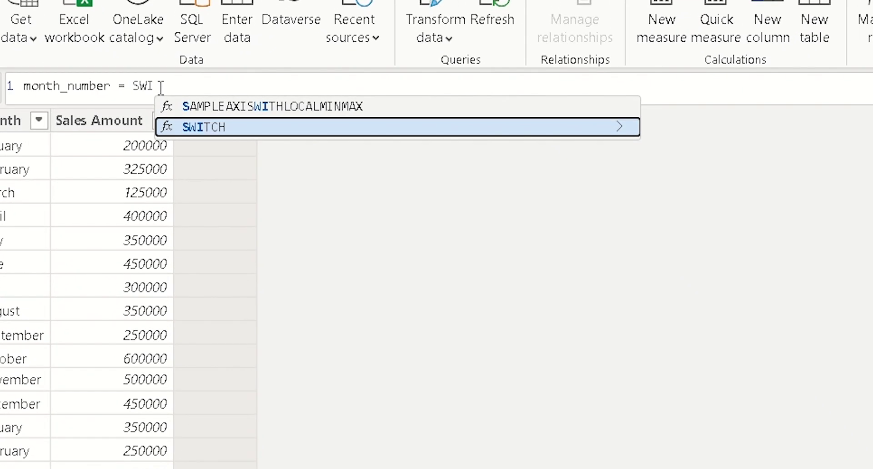
pyautogui.press('Tab')
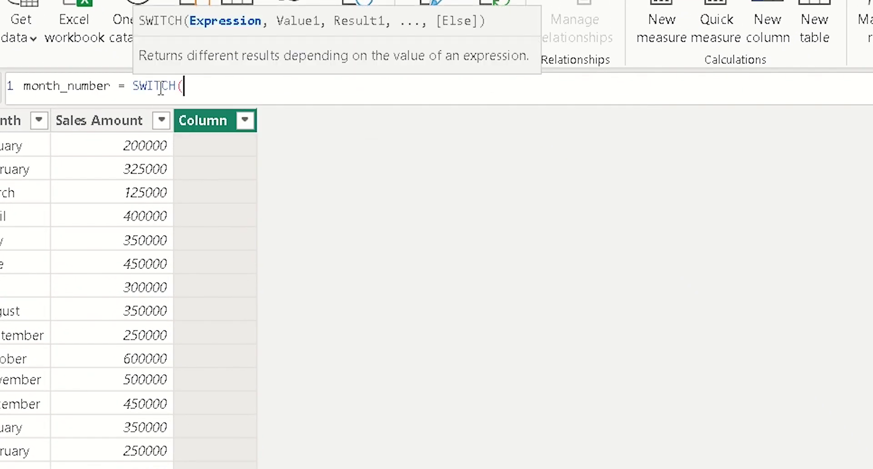
pyautogui.write('MONT')
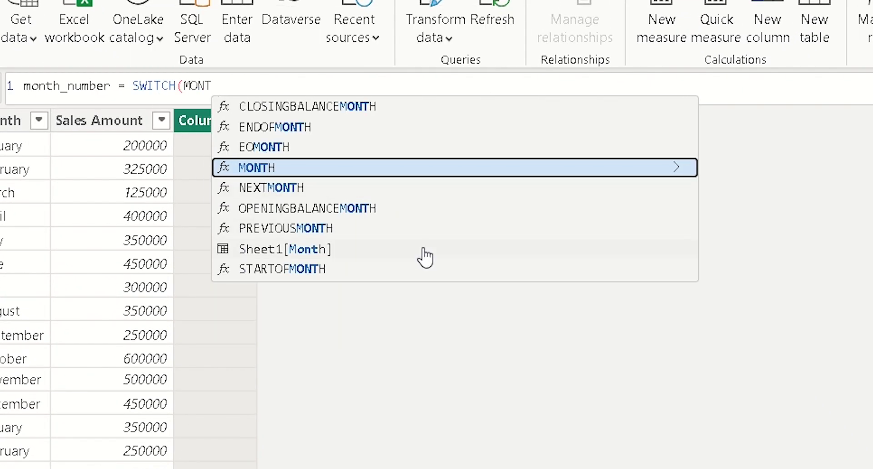
pyautogui.click(295, 250)
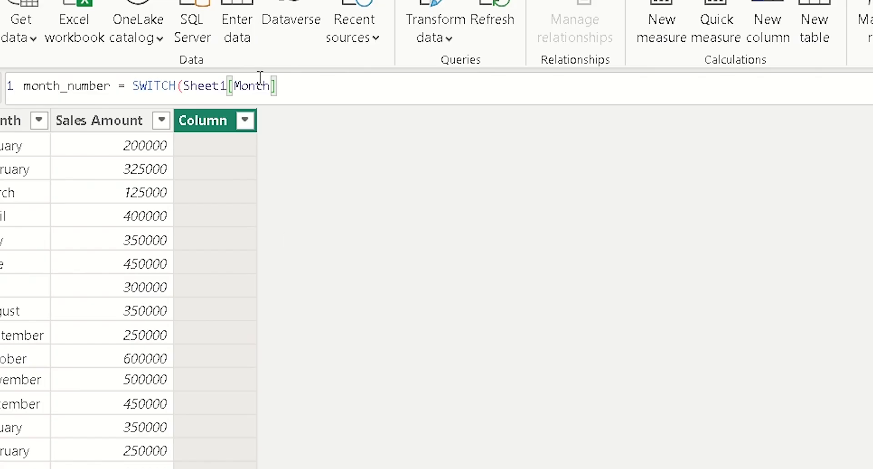
pyautogui.write(',')
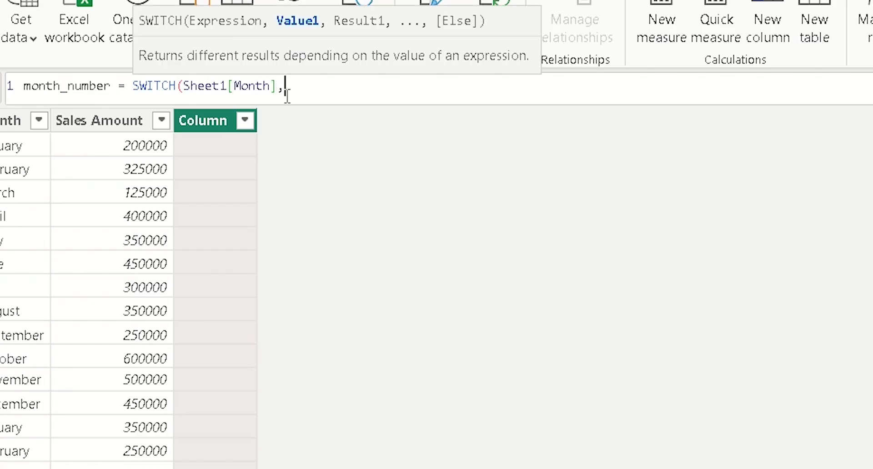
pyautogui.hotkey('shift', 'Return')
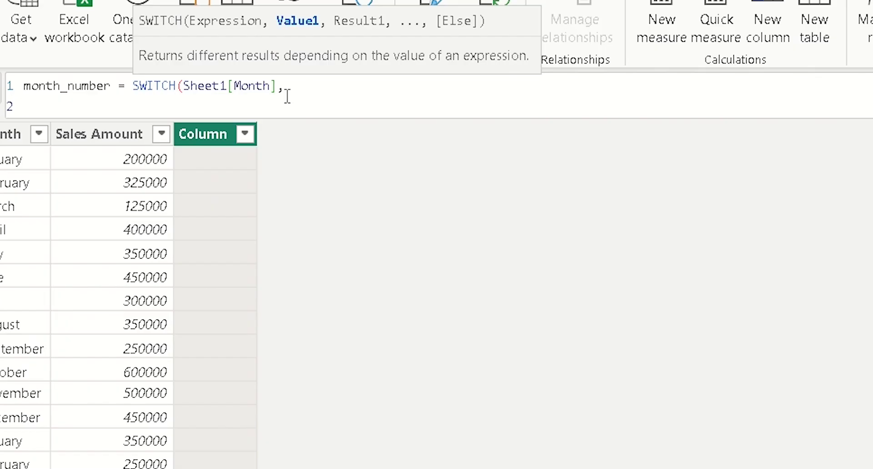
# Map each month name to its number in the SWITCH formula, from "January",1 through "December",12, and commit the month_number column
pyautogui.write('"January')
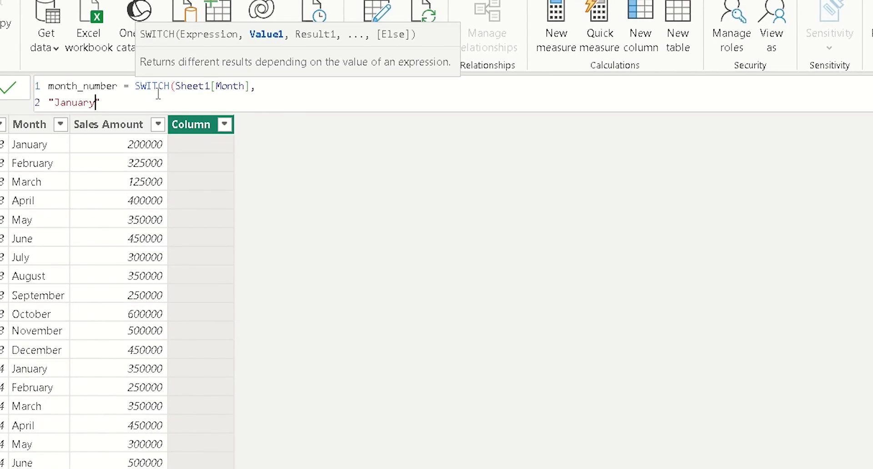
pyautogui.click(130, 106)
pyautogui.write(',1')
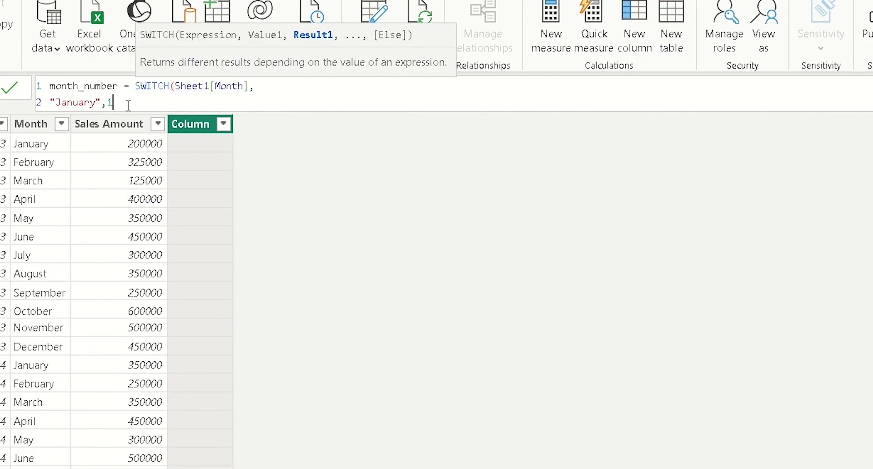
pyautogui.write(',')
pyautogui.hotkey('shift', 'Return')
pyautogui.write('Februa')
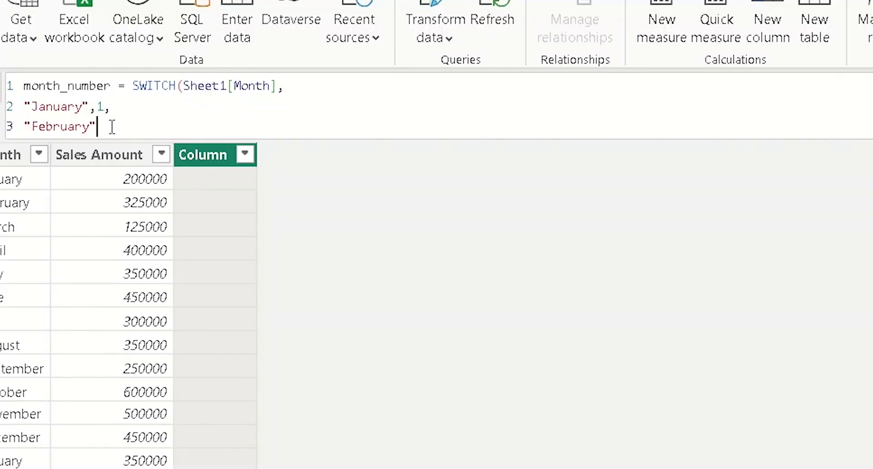
pyautogui.write(',2,')
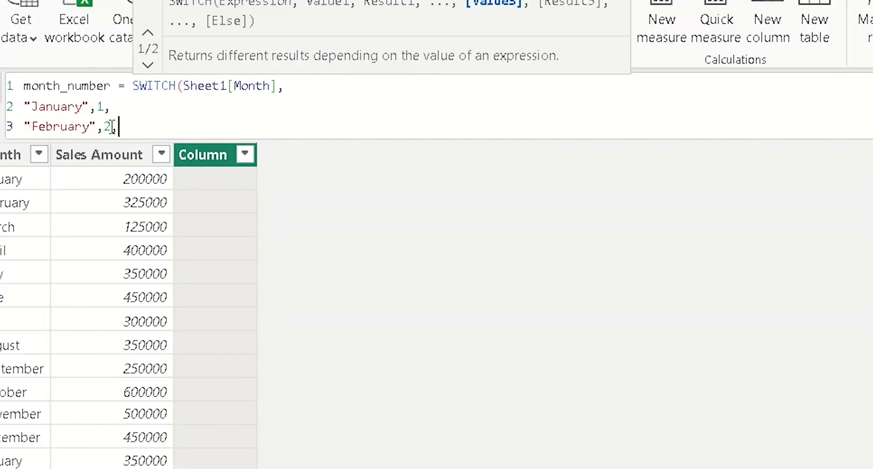
pyautogui.hotkey('shift', 'Return')
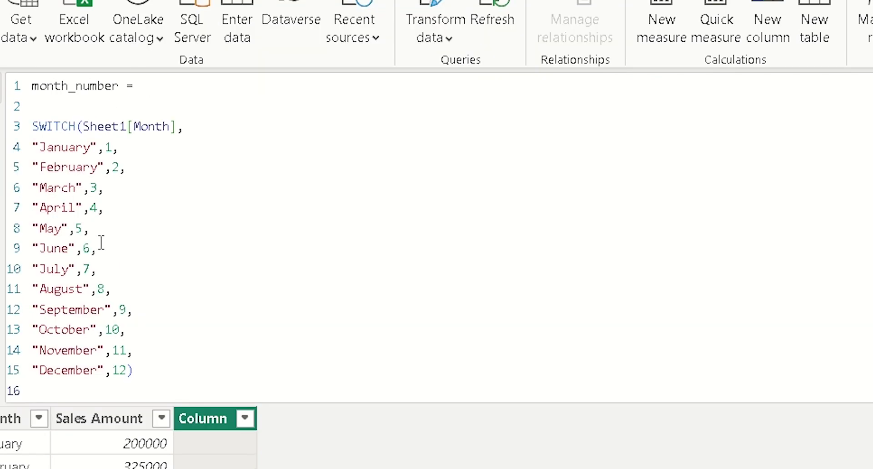
pyautogui.click(143, 370)
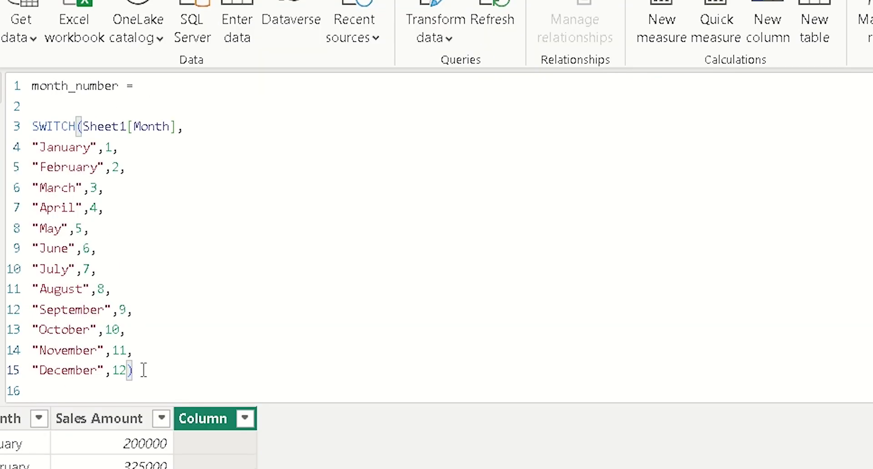
pyautogui.press('Return')
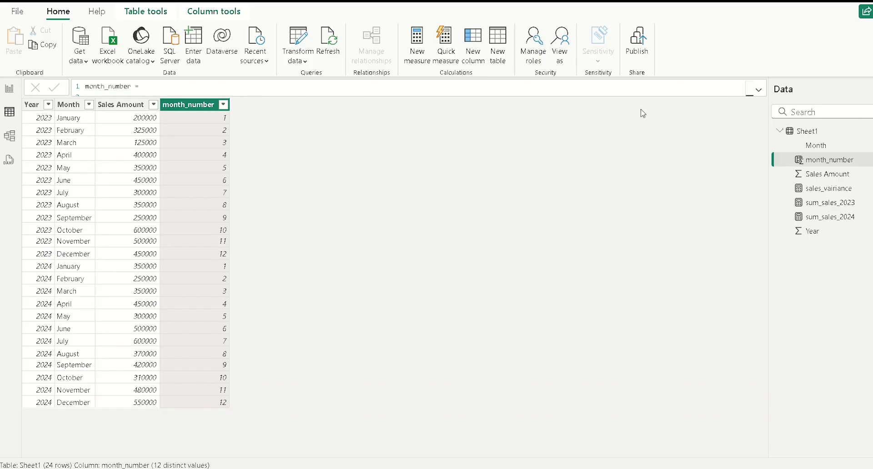
# Add another calculated column named Date using the DATE function with Sheet1[Year] as the year argument
pyautogui.click(473, 43)
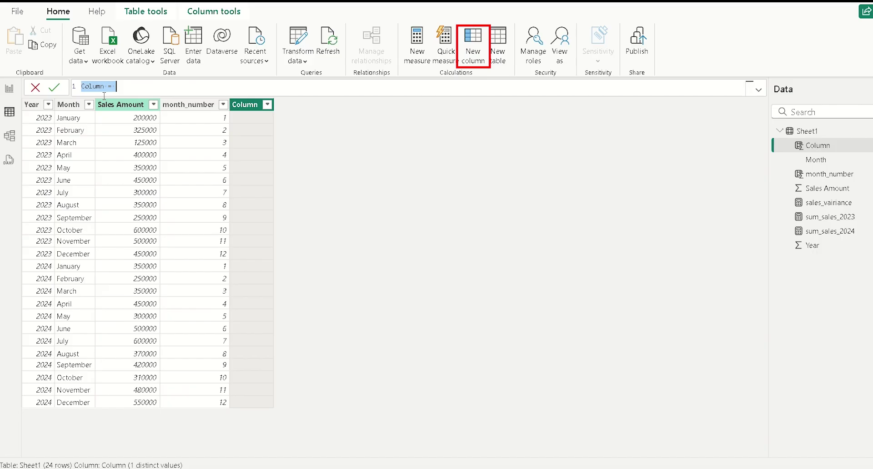
pyautogui.write('Da')
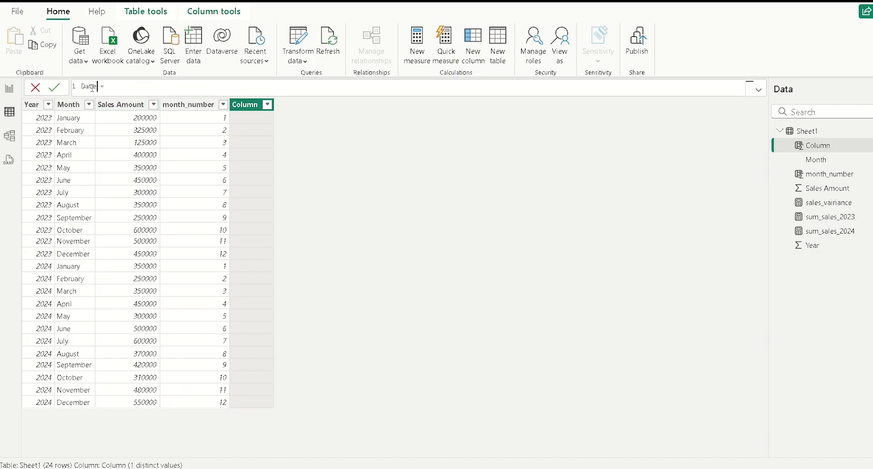
pyautogui.write('te = ')
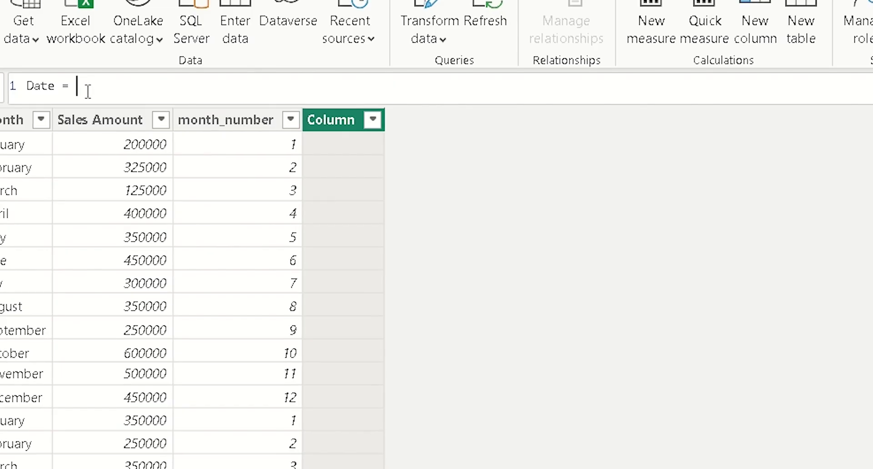
pyautogui.write('date')
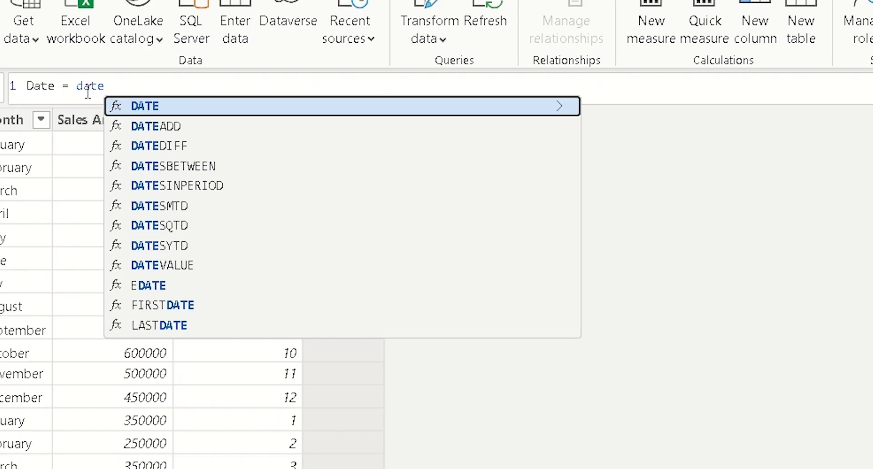
pyautogui.press('Tab')
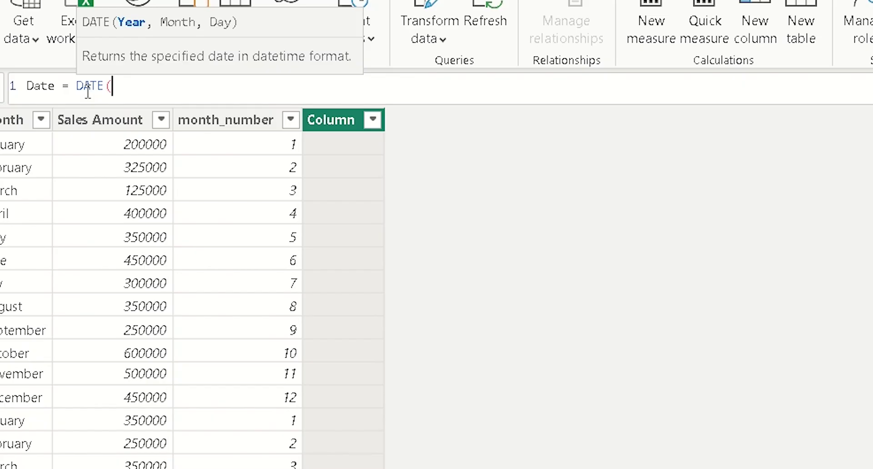
pyautogui.write('year')
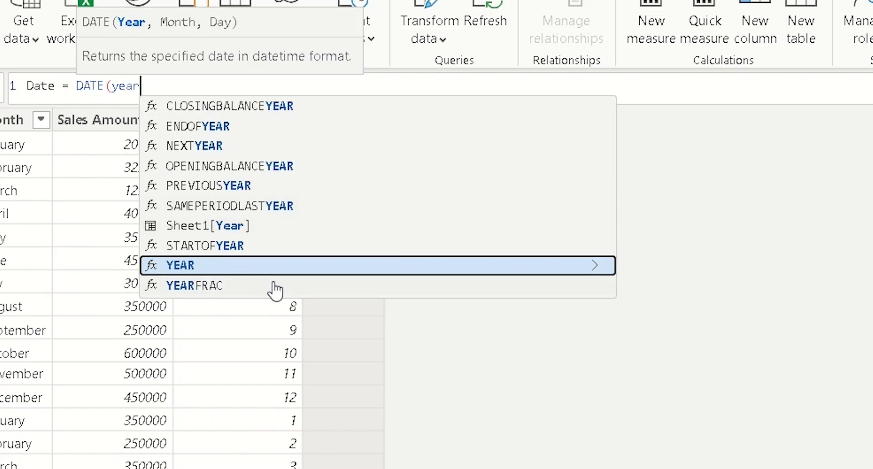
pyautogui.click(180, 230)
pyautogui.press('Return')
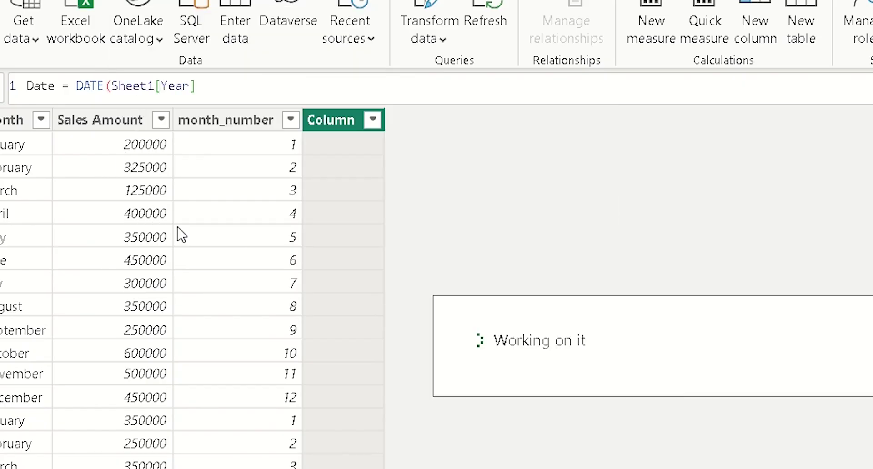
pyautogui.write(')')
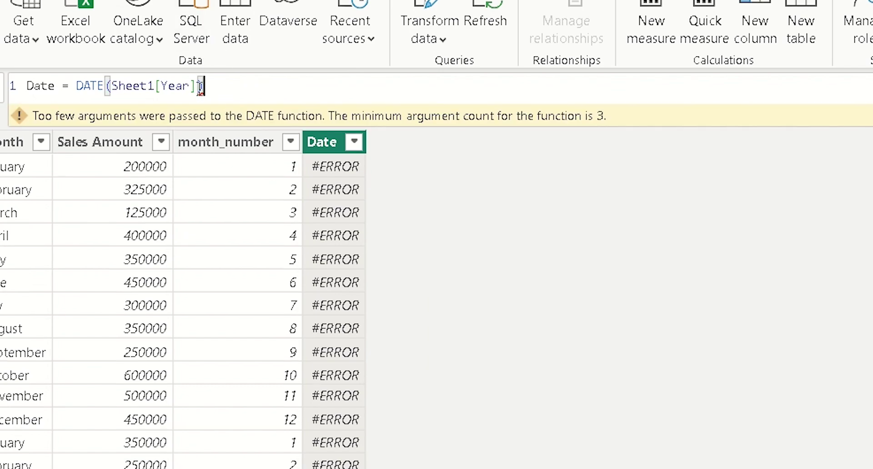
# Complete the Date column's DATE function with Sheet1[month_number] as the month and 1 as the day
pyautogui.write(',')
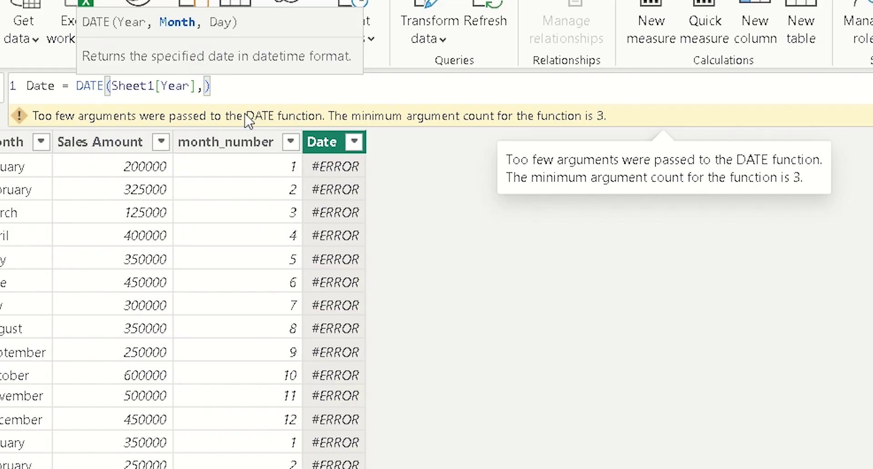
pyautogui.write('month')
pyautogui.click(337, 266)
pyautogui.write(',1')
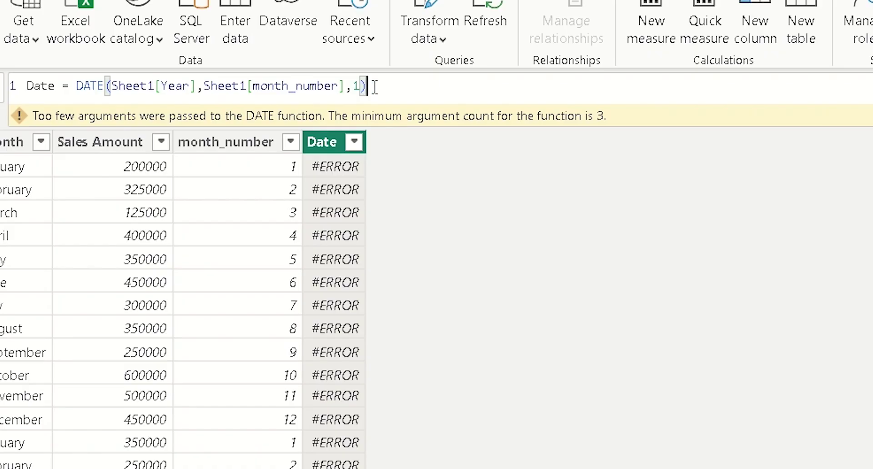
pyautogui.press('Return')
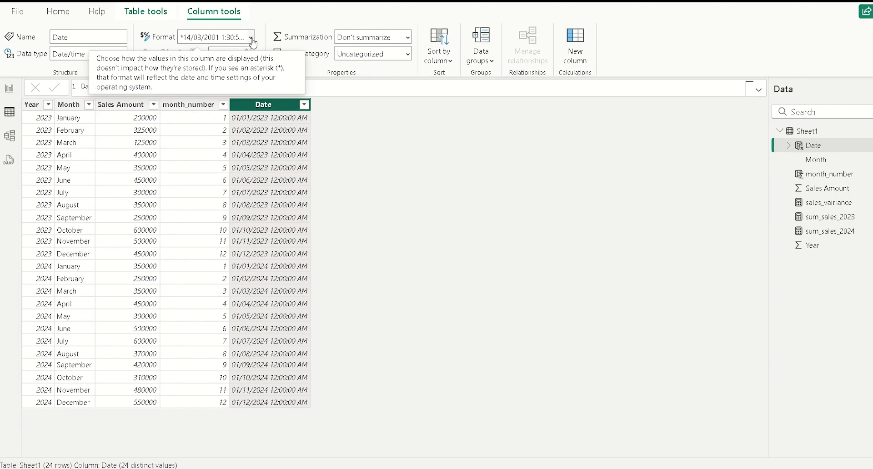
# Format the Date column as Short Date (*14/03/2001) and set its data type to Date
pyautogui.click(252, 37)
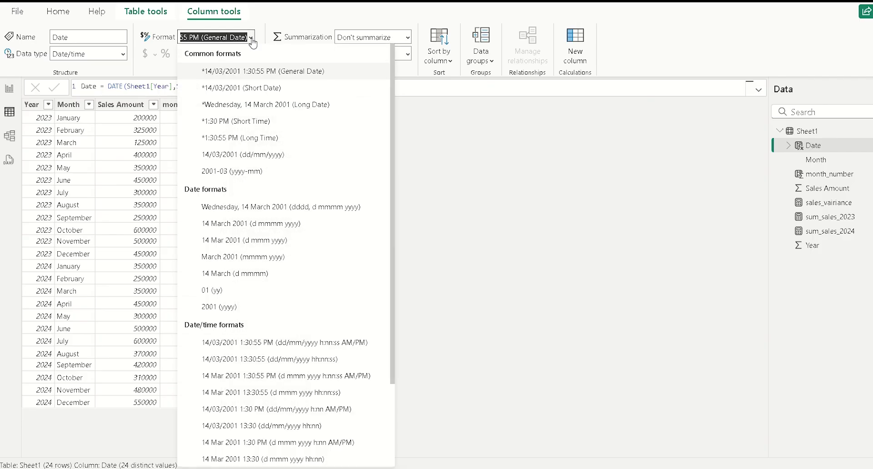
pyautogui.click(256, 91)
pyautogui.click(123, 55)
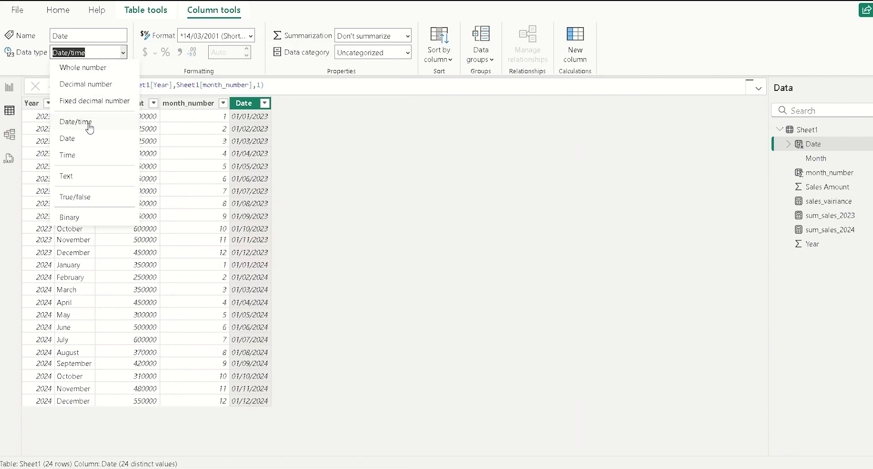
pyautogui.click(72, 145)
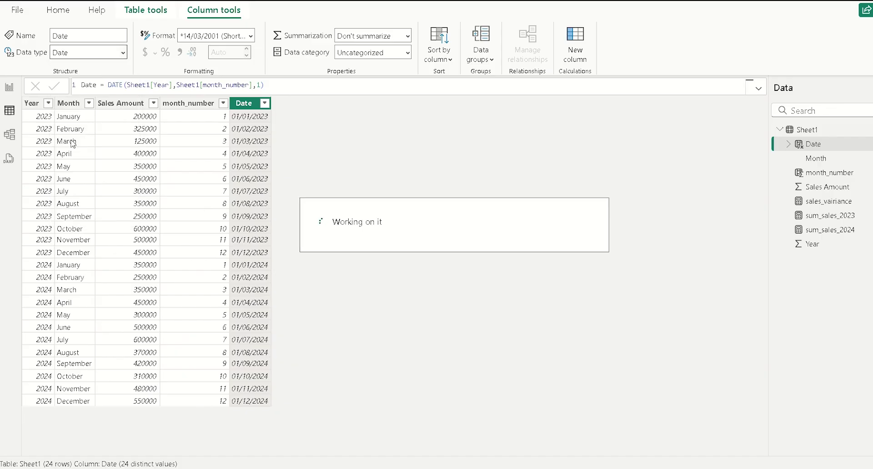
# Return to the report and replace the waterfall chart's Month category with the Month level of the Date hierarchy
pyautogui.click(10, 89)
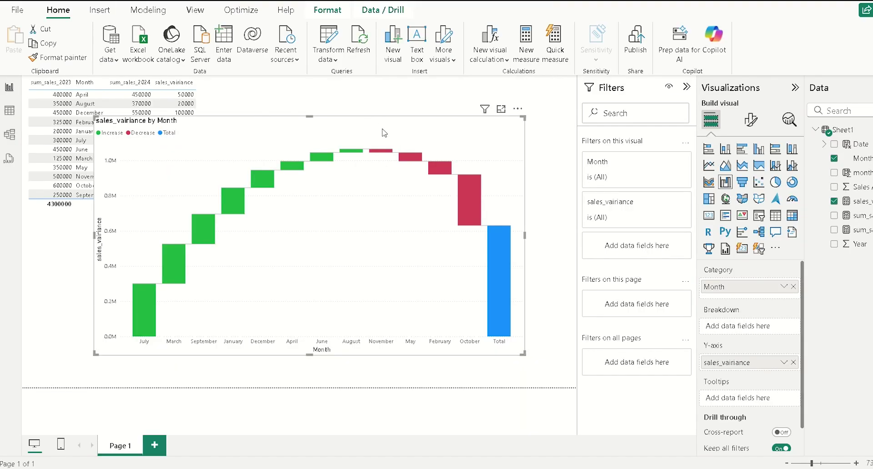
pyautogui.click(793, 287)
pyautogui.click(825, 145)
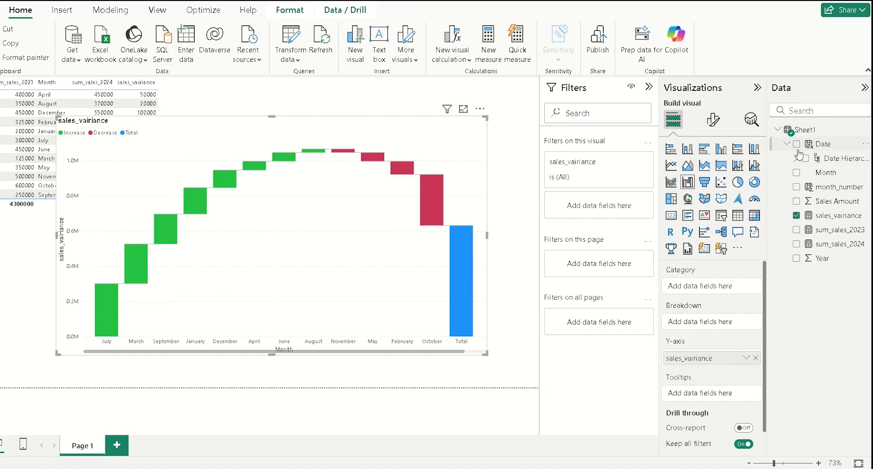
pyautogui.click(794, 159)
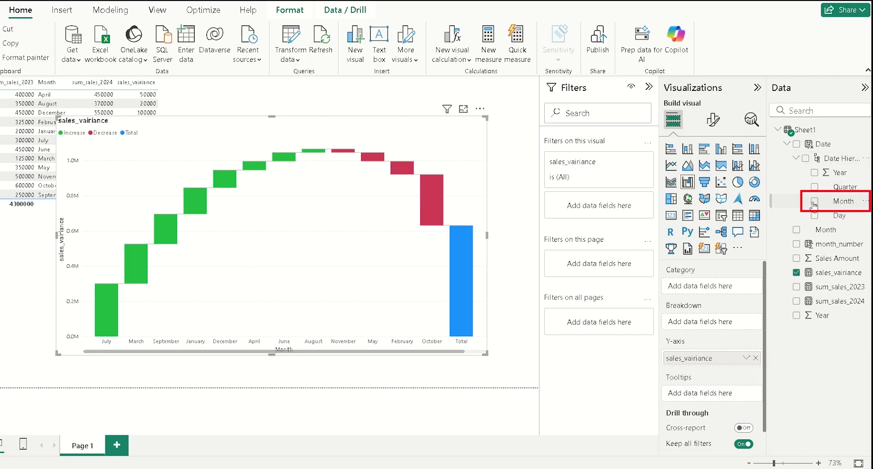
pyautogui.moveTo(813, 204); pyautogui.dragTo(699, 293)
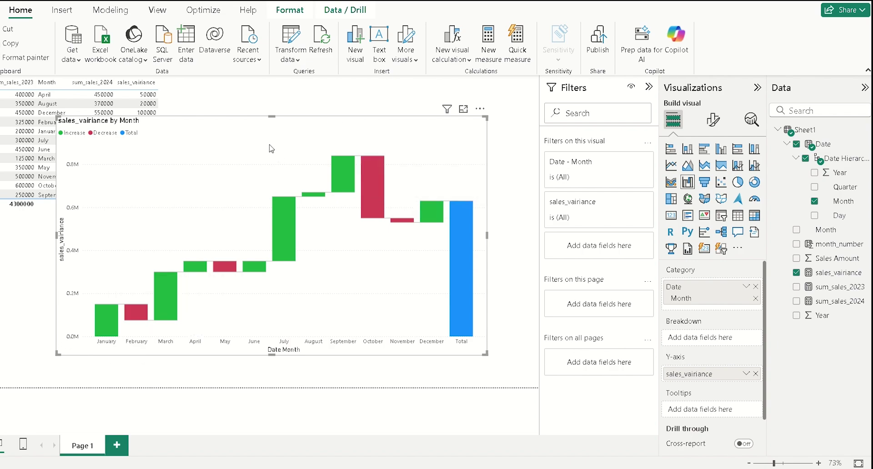
# Delete the monthly sales table and enlarge the waterfall chart to fill the width and most of the height of the report page
pyautogui.click(9, 221)
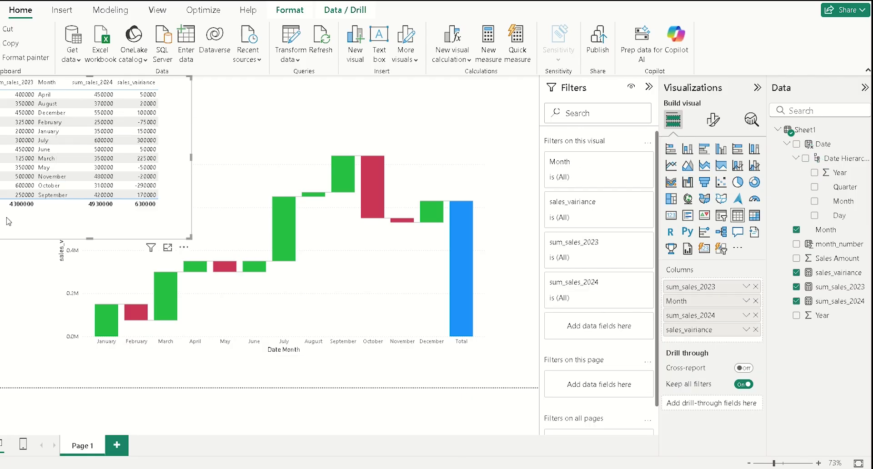
pyautogui.press('Delete')
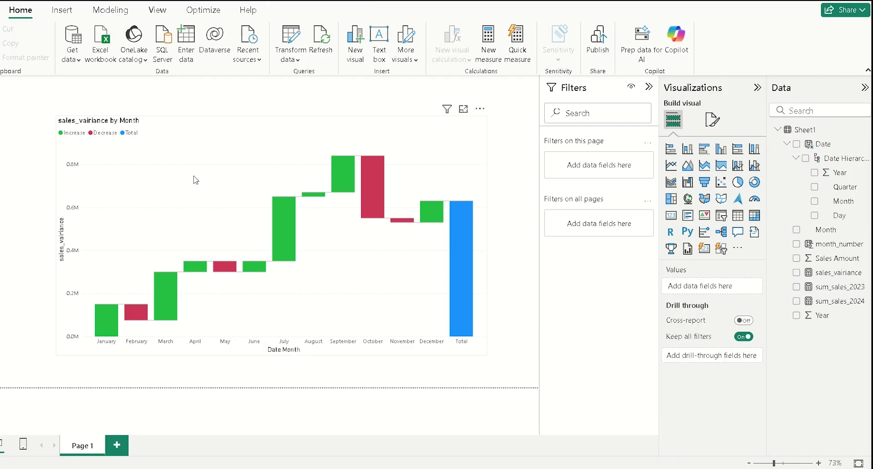
pyautogui.click(183, 156)
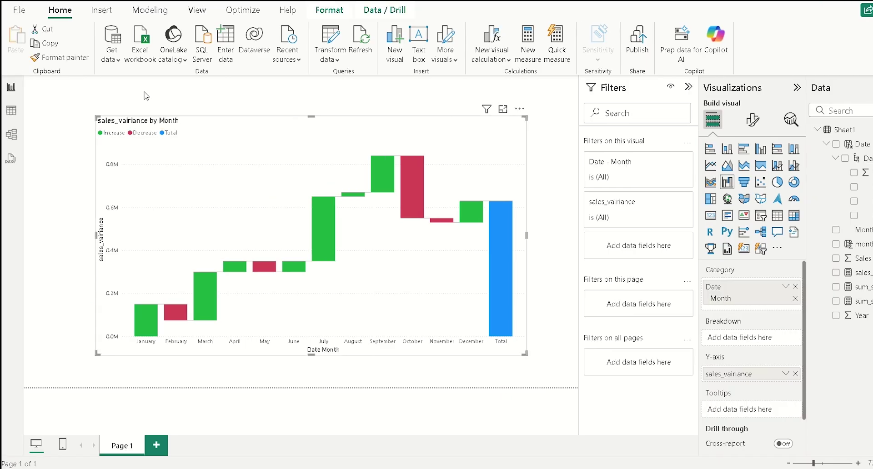
pyautogui.moveTo(95, 113); pyautogui.dragTo(25, 83)
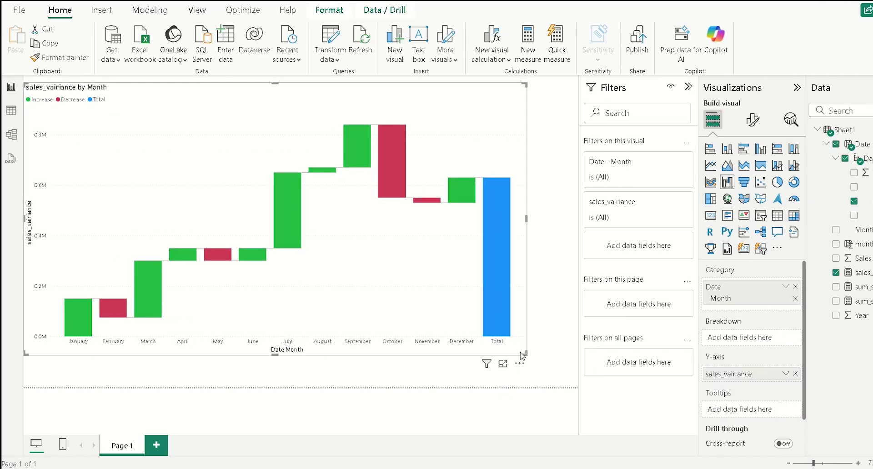
pyautogui.moveTo(524, 352); pyautogui.dragTo(575, 385)
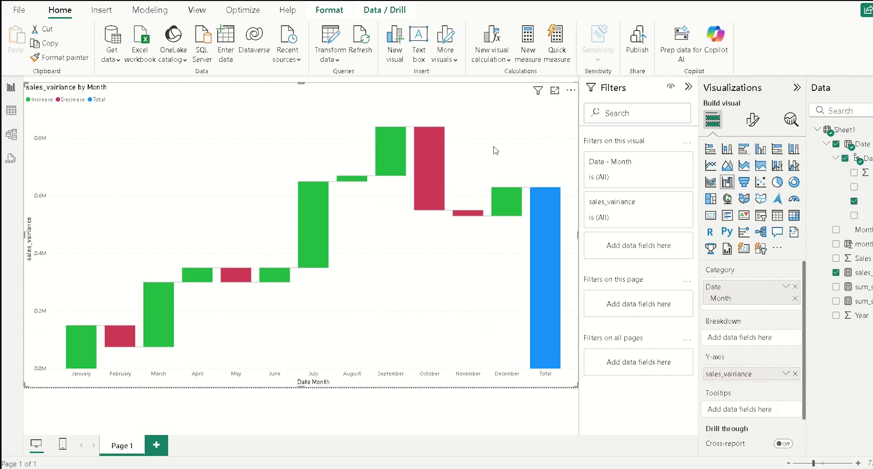
# Set the waterfall chart's background color to black
pyautogui.click(753, 119)
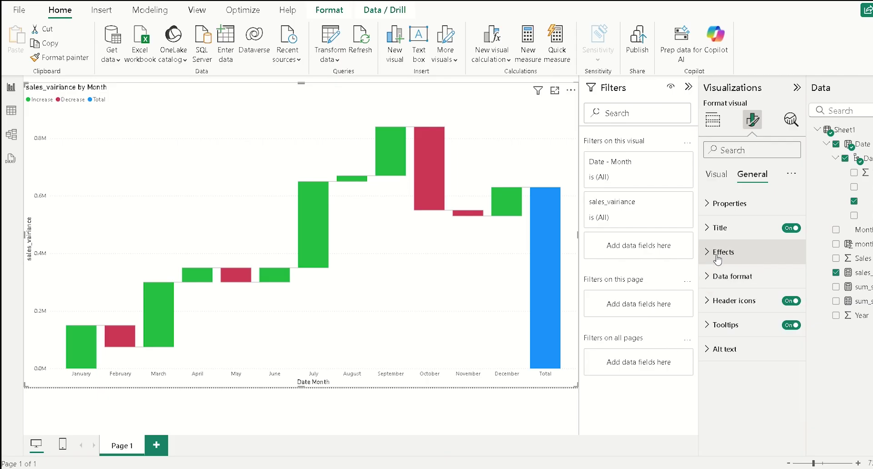
pyautogui.click(717, 254)
pyautogui.click(732, 312)
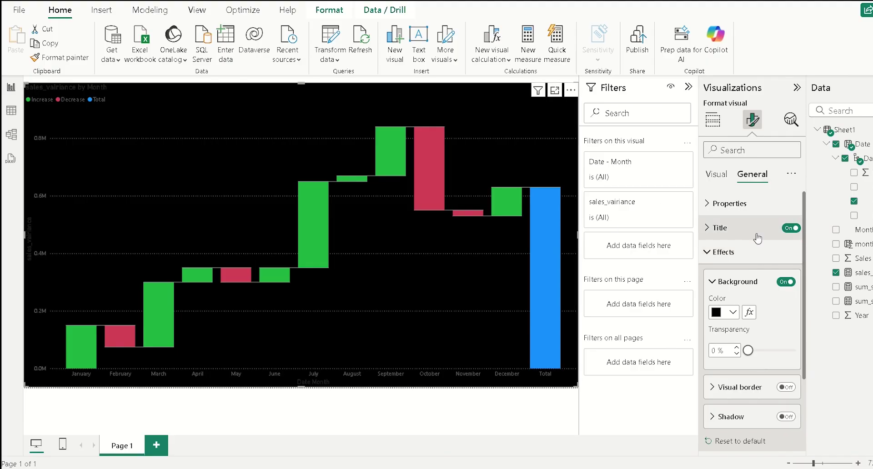
# Set the chart title's text color to white
pyautogui.click(720, 227)
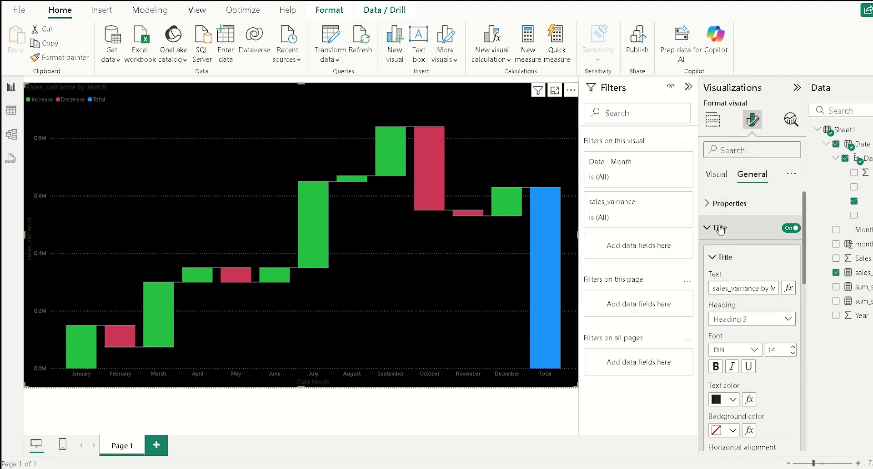
pyautogui.click(733, 400)
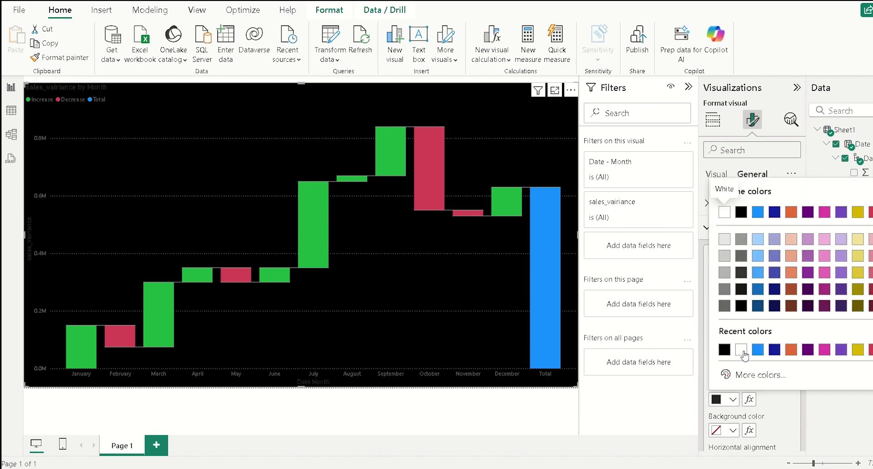
pyautogui.click(739, 349)
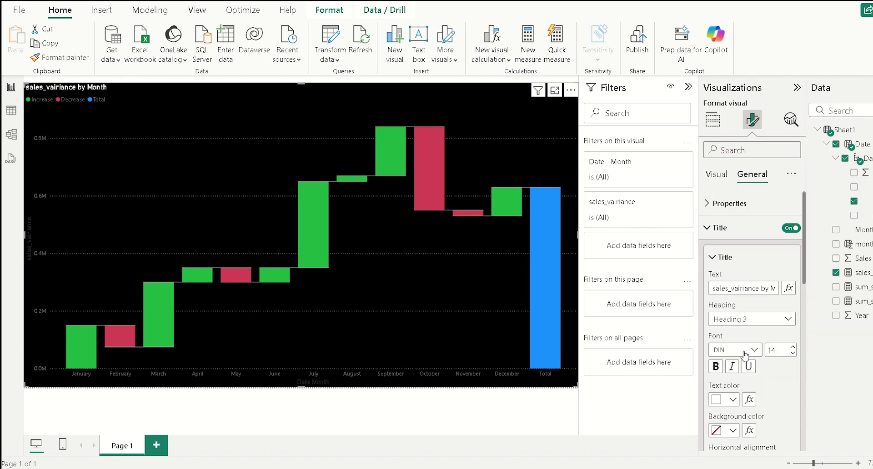
# Replace the chart's title text with "Sales Variance Analysis (2023,2024)"
pyautogui.tripleClick(740, 284)
pyautogui.write('Sale')
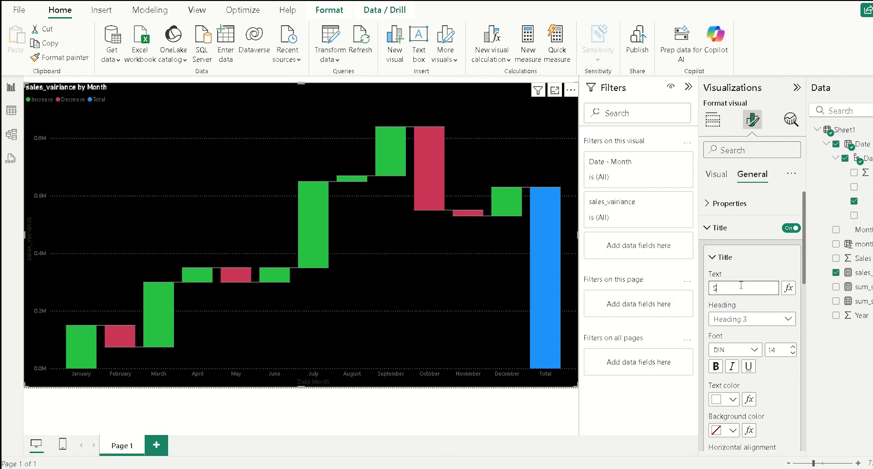
pyautogui.write('s')
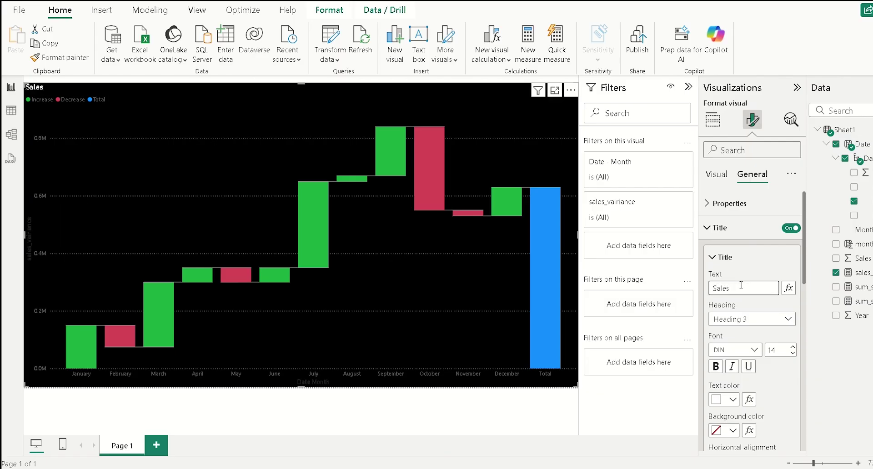
pyautogui.write(' Ana')
pyautogui.write(' Variance')
pyautogui.write(' Analysis')
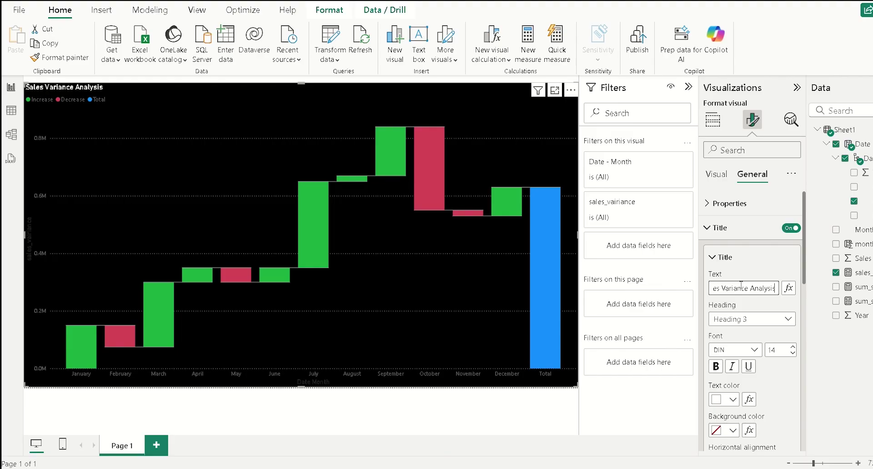
pyautogui.write(' (')
pyautogui.press('BackSpace')
pyautogui.write('2023,2024')
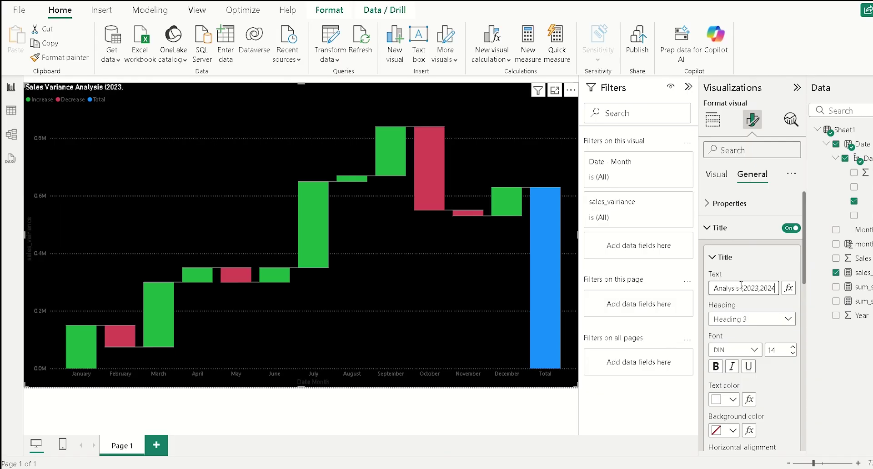
pyautogui.write(')')
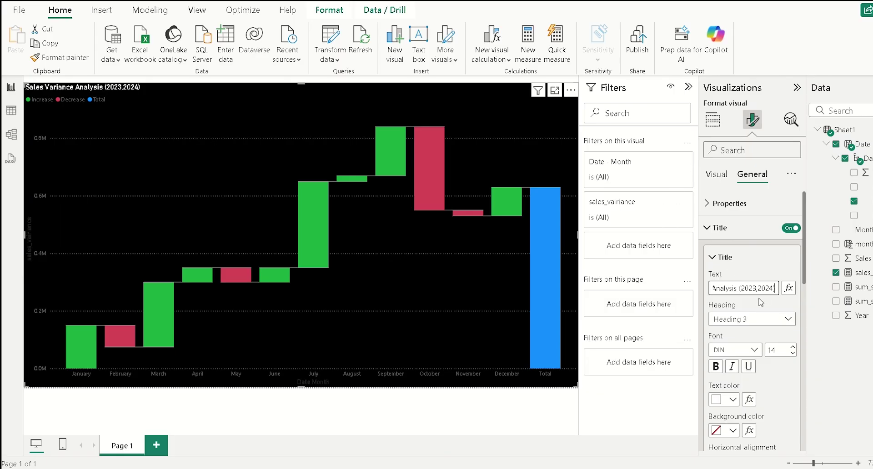
pyautogui.click(716, 366)
pyautogui.click(714, 258)
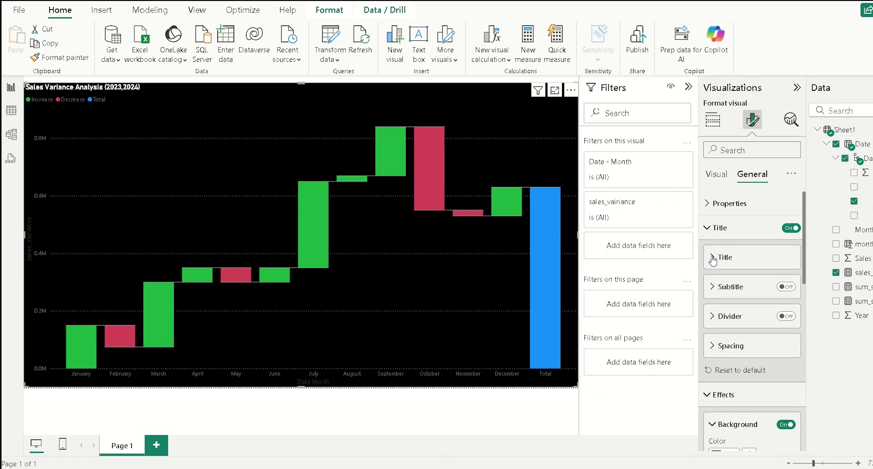
# Turn on the waterfall chart's data labels and set their display units to Thousands
pyautogui.click(717, 176)
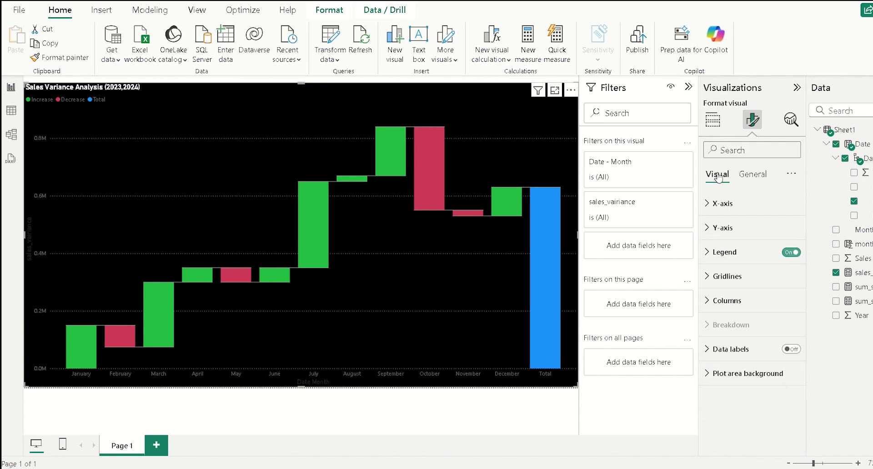
pyautogui.click(710, 308)
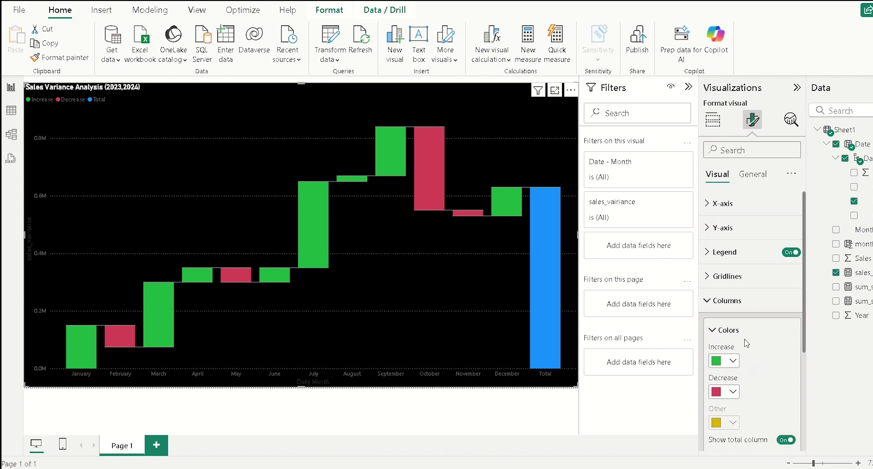
pyautogui.click(709, 306)
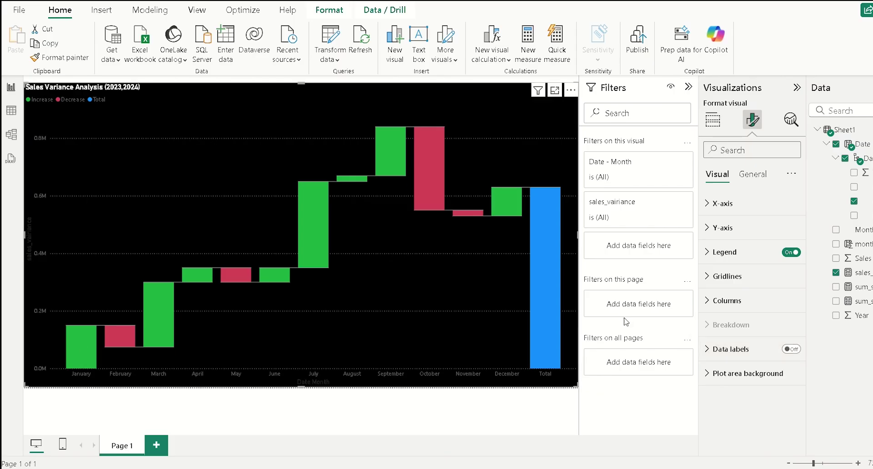
pyautogui.click(791, 350)
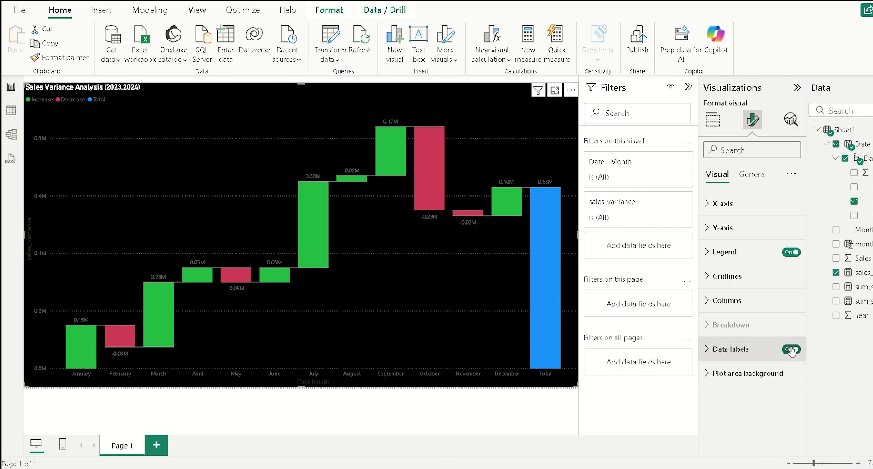
pyautogui.click(710, 352)
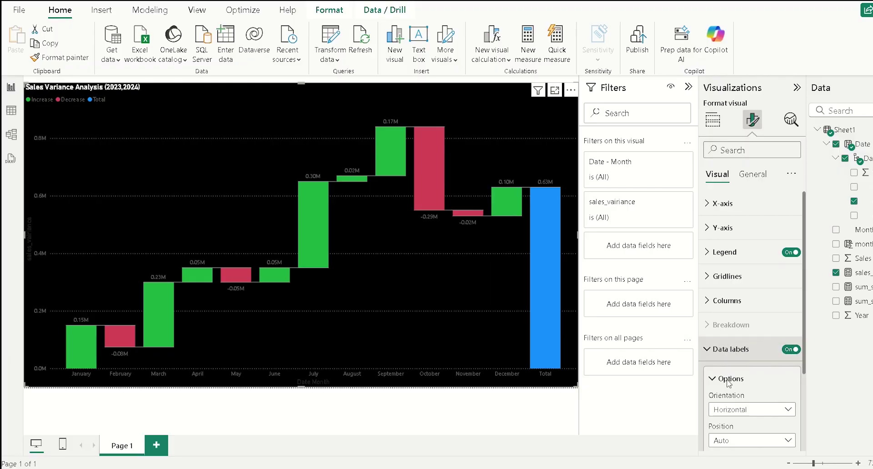
pyautogui.scroll(-3, 758, 342)
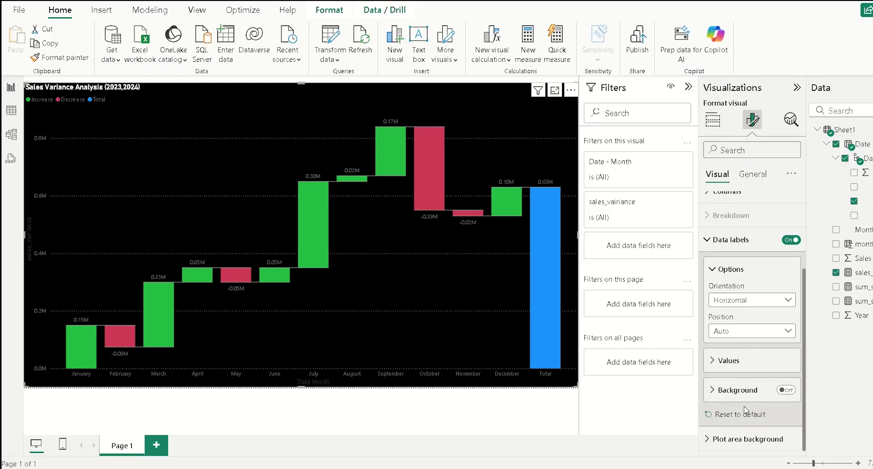
pyautogui.click(723, 366)
pyautogui.scroll(-3, 730, 362)
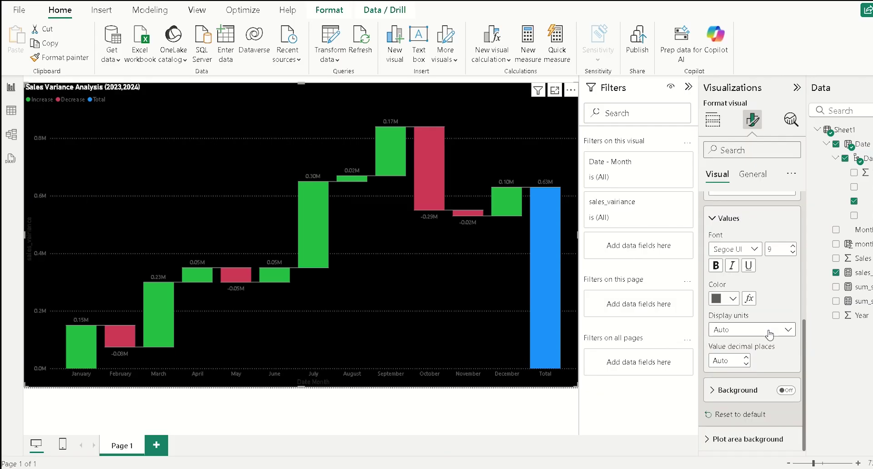
pyautogui.click(716, 331)
pyautogui.click(735, 373)
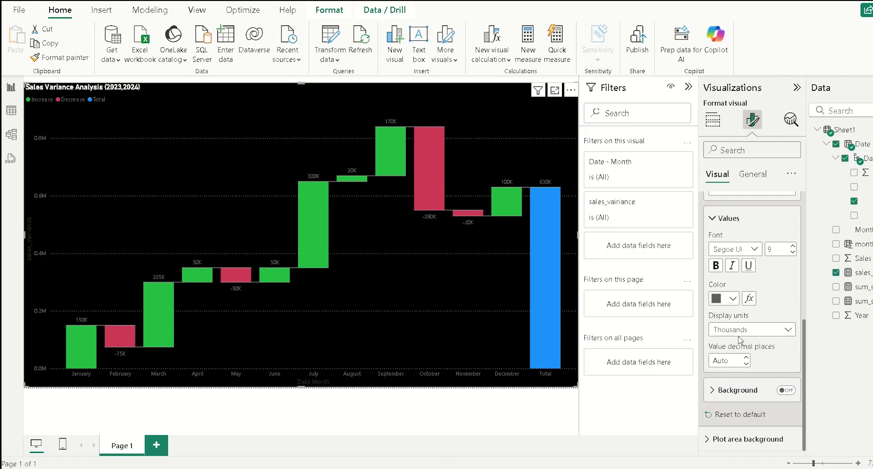
# Set the color of the data label values to white
pyautogui.click(723, 300)
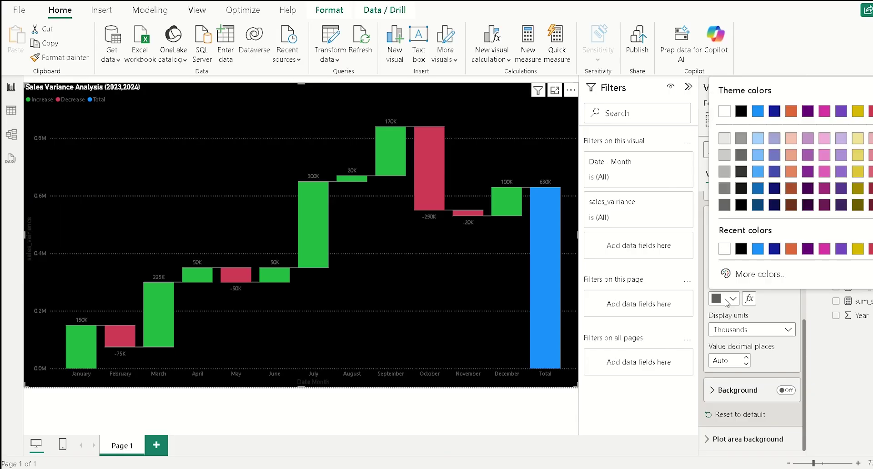
pyautogui.click(724, 250)
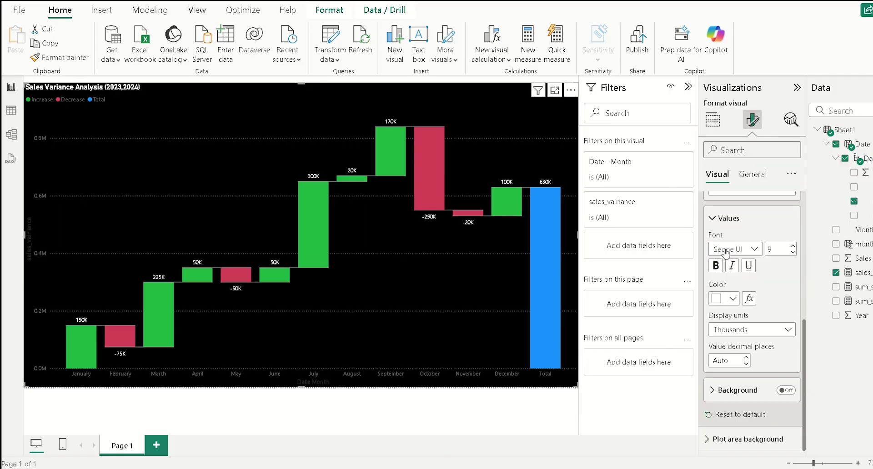
pyautogui.click(717, 266)
pyautogui.click(717, 266)
# Set the color of the X-axis values to white
pyautogui.scroll(3, 764, 308)
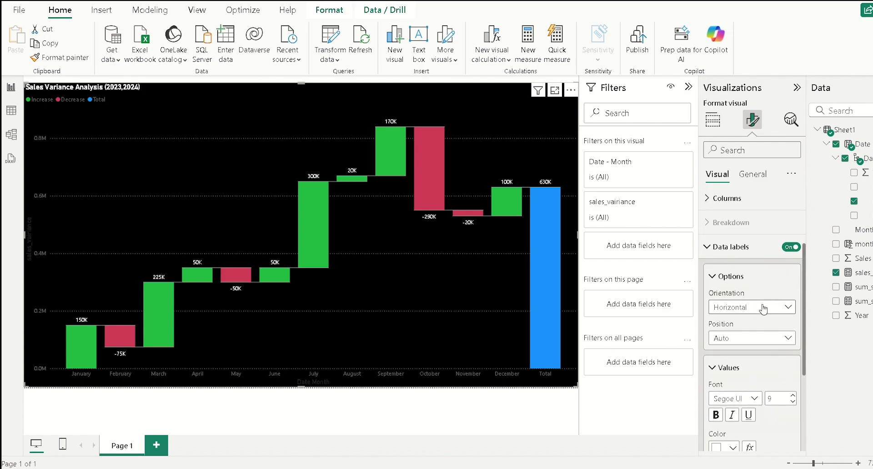
pyautogui.scroll(-5, 763, 309)
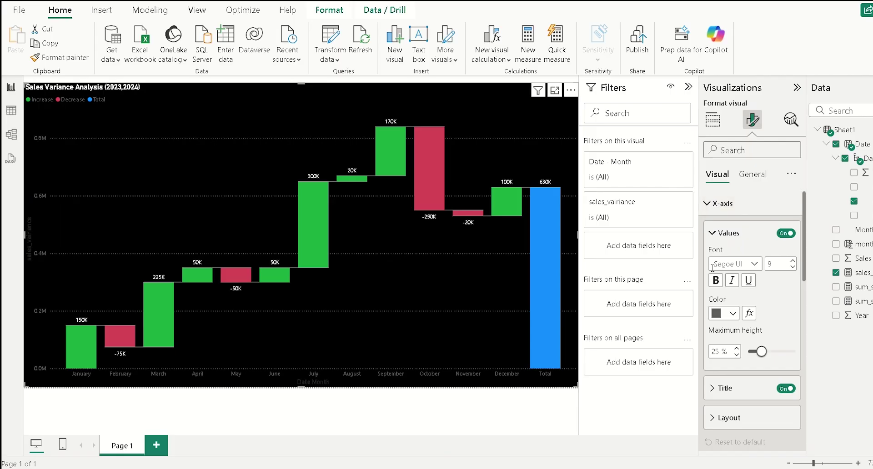
pyautogui.click(731, 314)
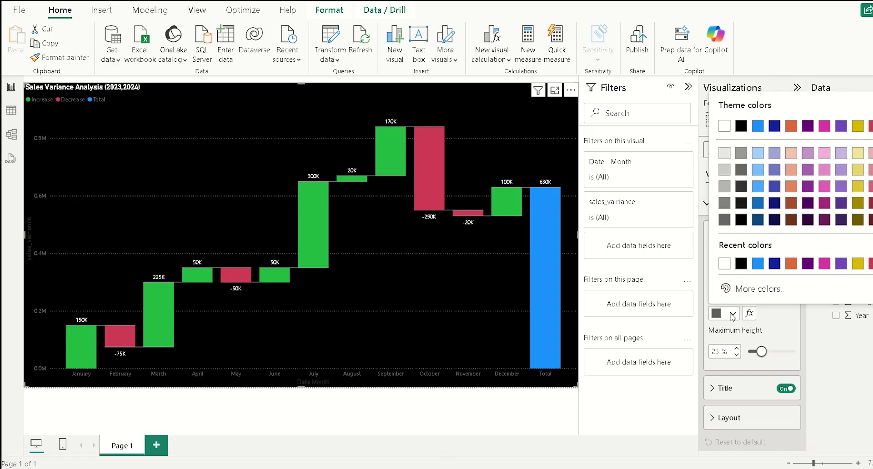
pyautogui.click(724, 264)
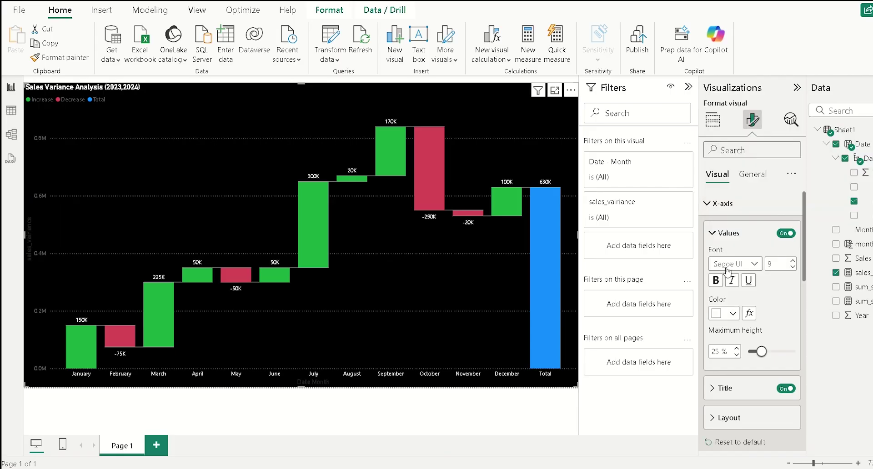
# Set the color of the Y-axis values to white
pyautogui.click(707, 203)
pyautogui.click(712, 227)
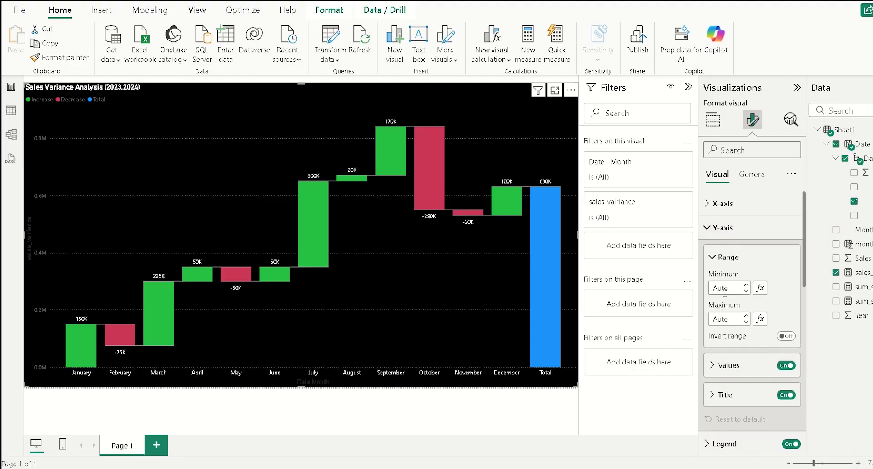
pyautogui.click(724, 367)
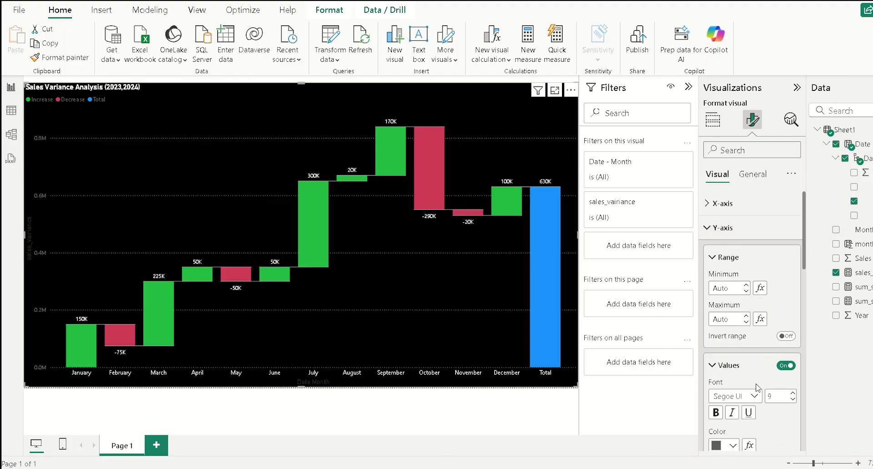
pyautogui.scroll(-3, 757, 388)
pyautogui.click(725, 360)
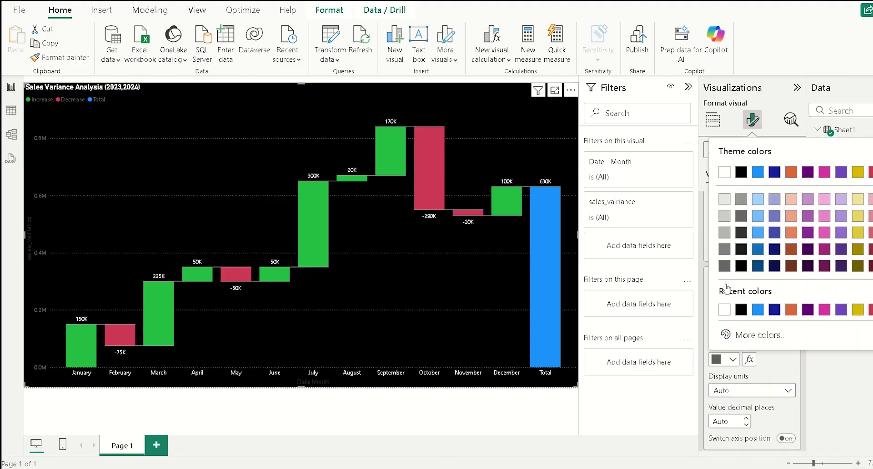
pyautogui.click(724, 310)
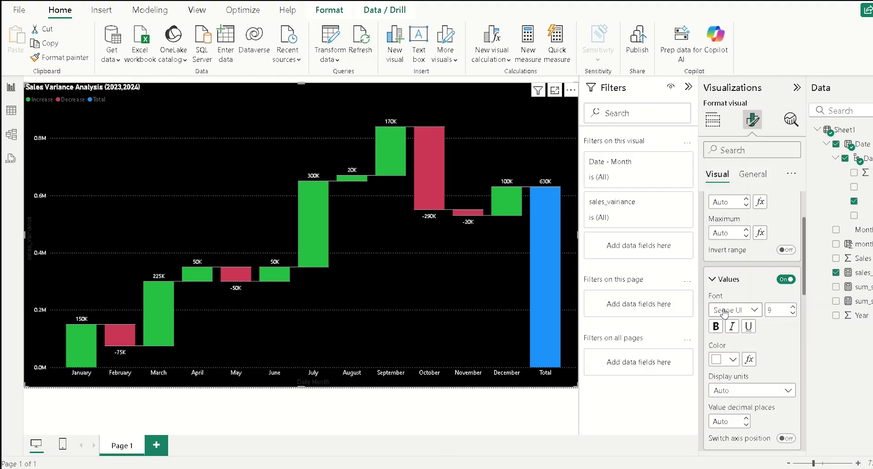